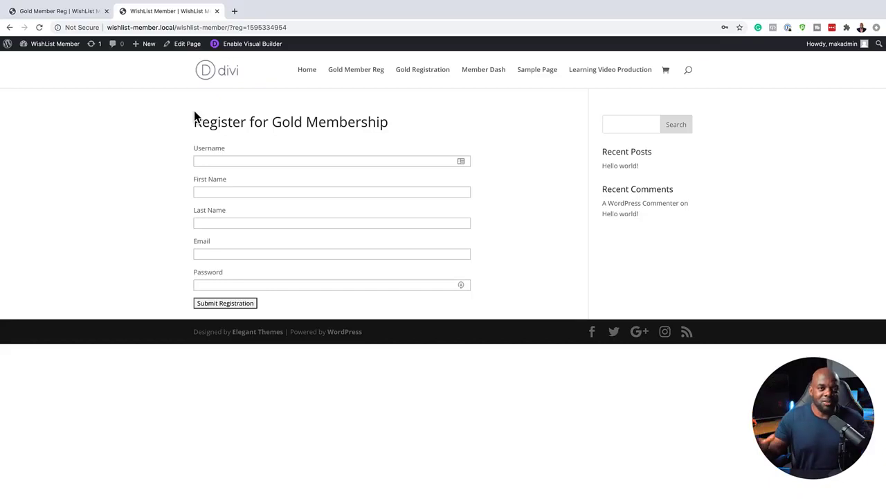
Step: Examine the custom Gold Membership registration page, its heading and form, and compare it with the default registration form
{"action": "left_click", "coordinate": [62, 16]}
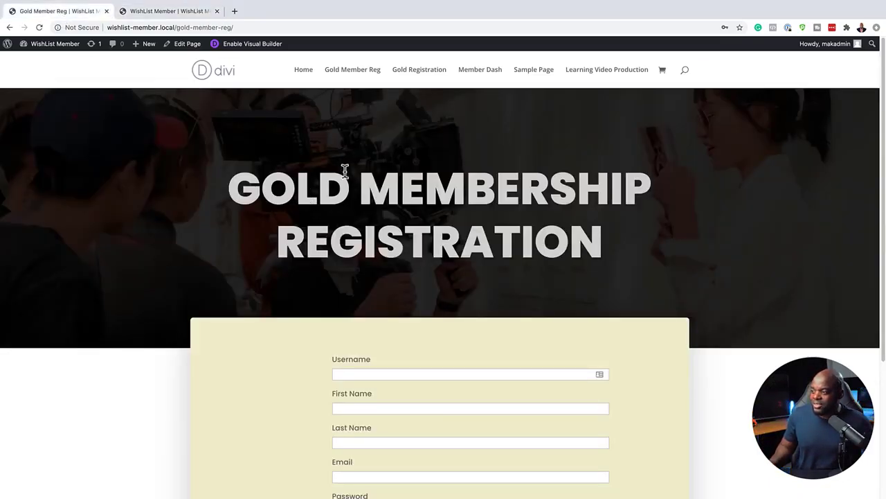
{"action": "scroll", "coordinate": [149, 273], "scroll_direction": "down", "scroll_amount": 3}
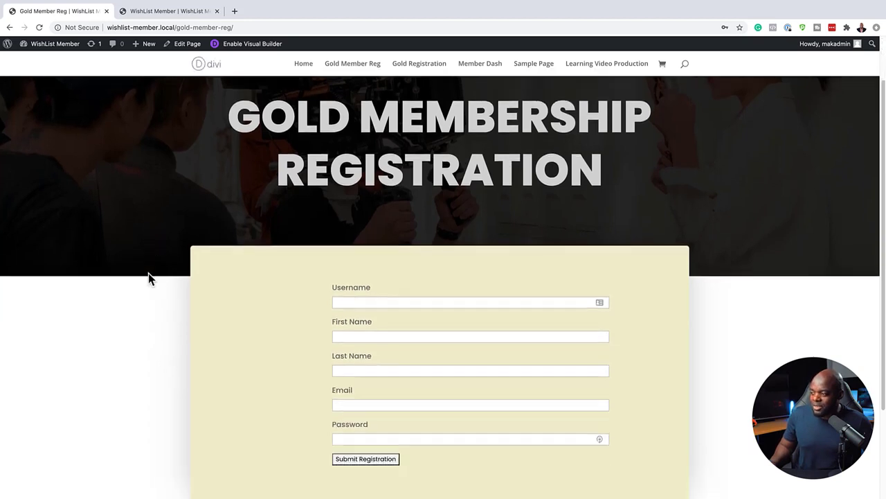
{"action": "scroll", "coordinate": [149, 279], "scroll_direction": "down", "scroll_amount": 1}
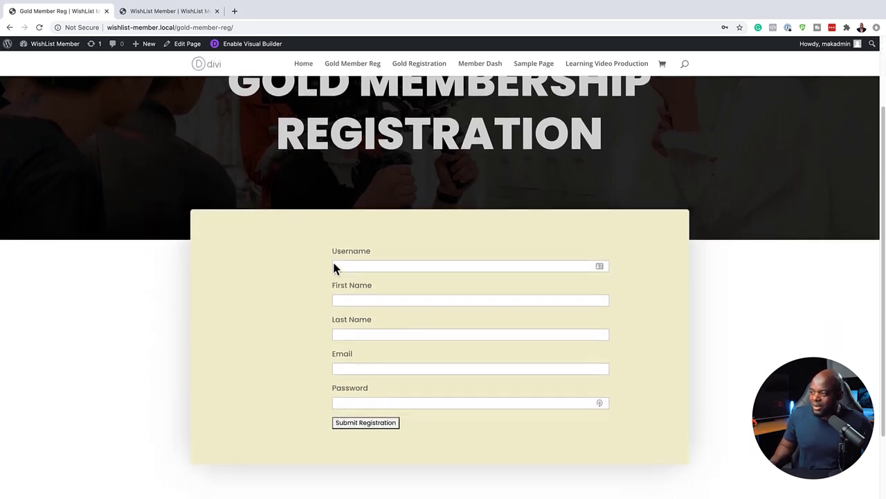
{"action": "scroll", "coordinate": [158, 235], "scroll_direction": "up", "scroll_amount": 3}
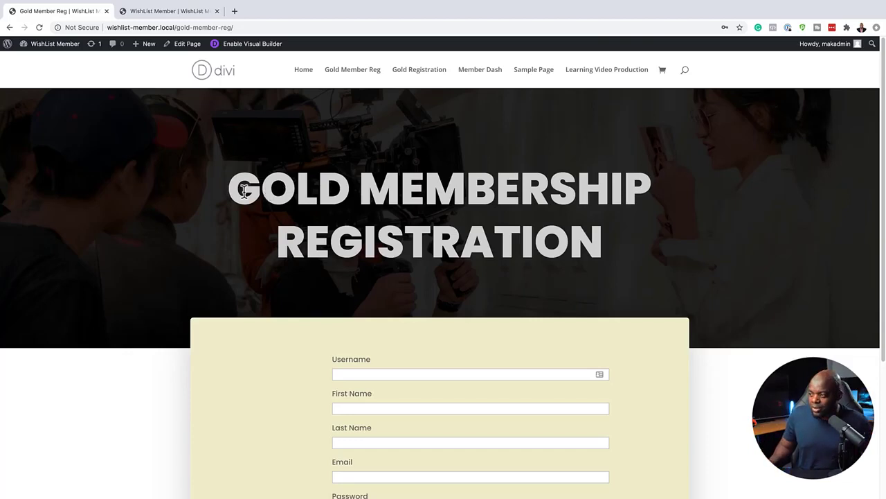
{"action": "left_click_drag", "start_coordinate": [232, 188], "coordinate": [645, 249]}
{"action": "left_click", "coordinate": [625, 238]}
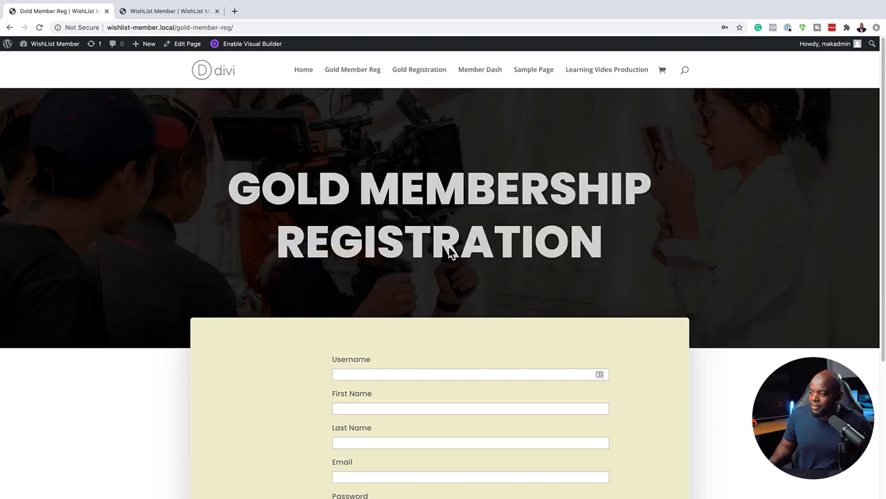
{"action": "scroll", "coordinate": [246, 270], "scroll_direction": "down", "scroll_amount": 3}
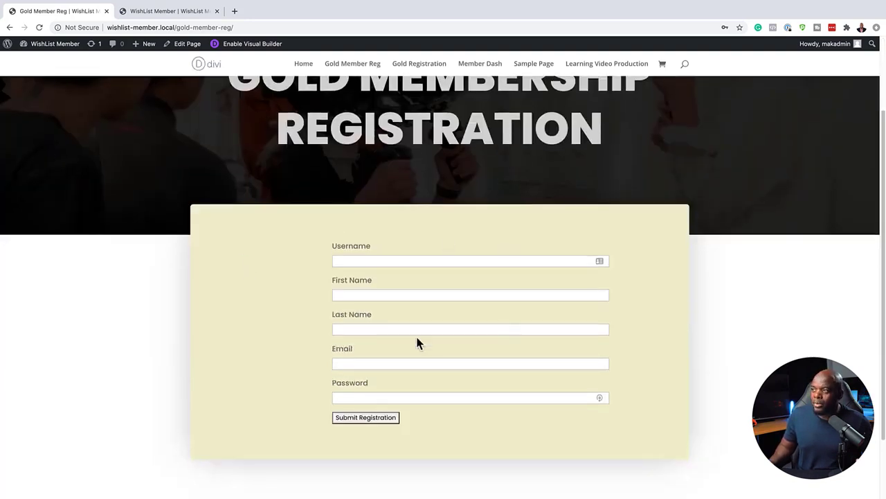
{"action": "left_click", "coordinate": [196, 11]}
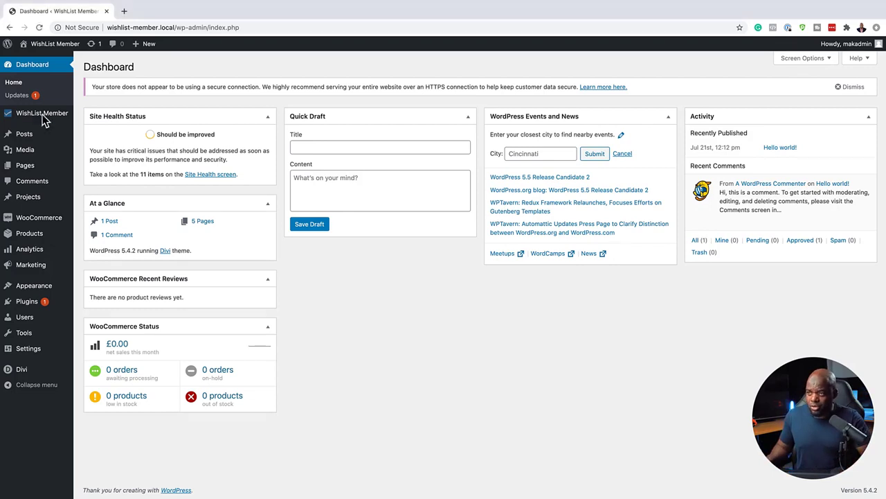
Step: Open the WishList Member dashboard to review the site's membership levels
{"action": "mouse_move", "coordinate": [49, 117]}
{"action": "left_click", "coordinate": [96, 119]}
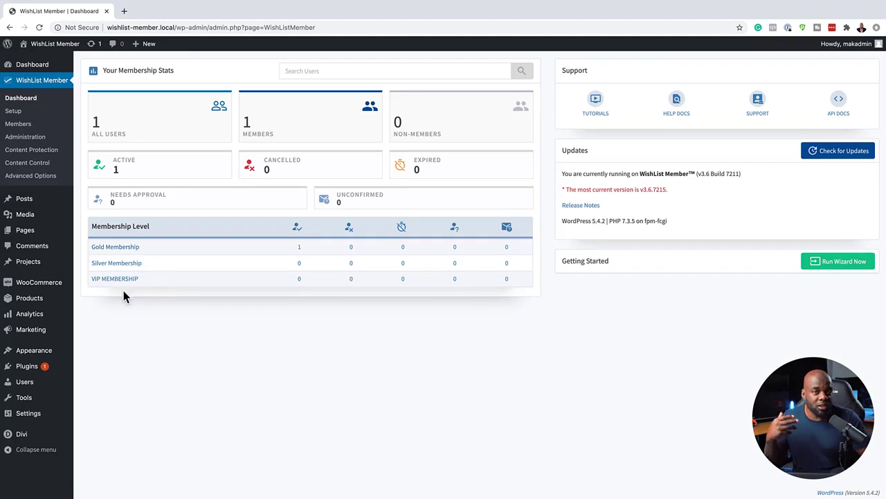
Step: Create a new page titled "Gold Member Reg" and publish it
{"action": "mouse_move", "coordinate": [39, 240]}
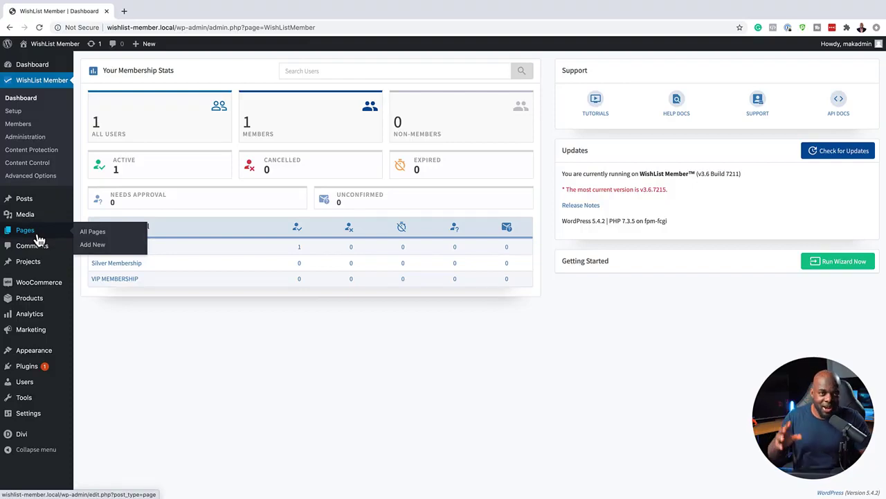
{"action": "left_click", "coordinate": [104, 250]}
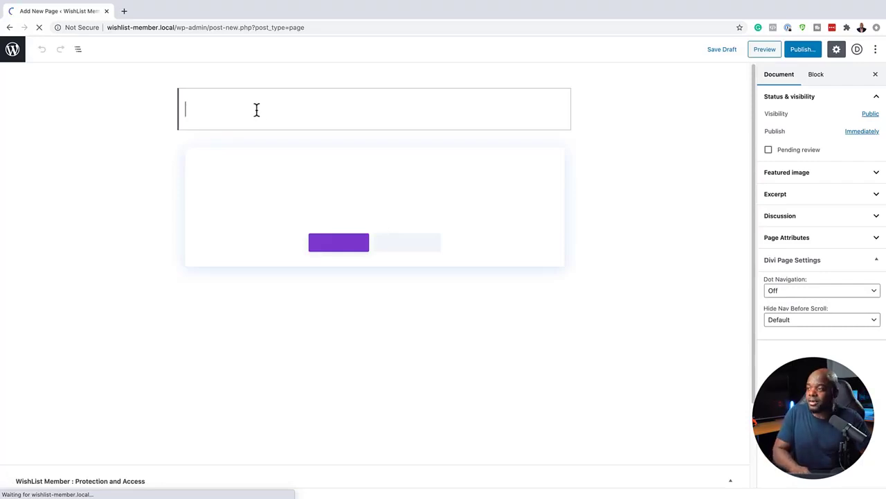
{"action": "type", "text": "Gold Member Reg"}
{"action": "left_click_drag", "start_coordinate": [183, 109], "coordinate": [315, 105]}
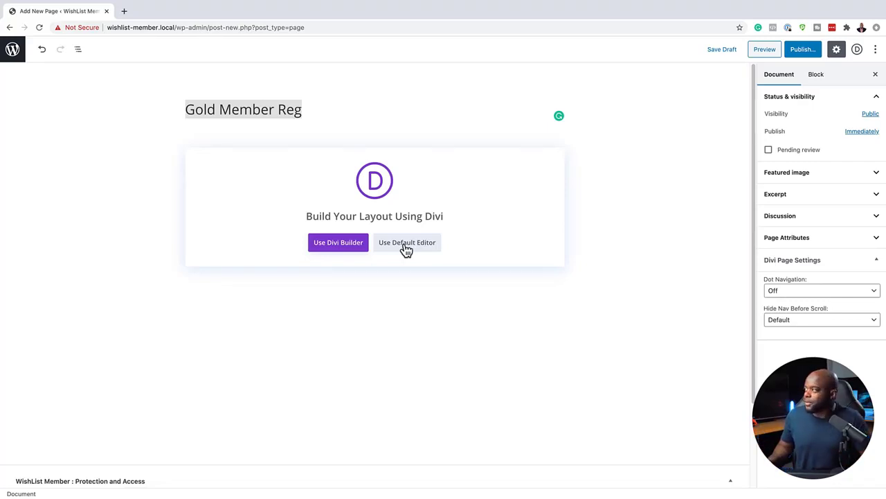
{"action": "left_click", "coordinate": [804, 54]}
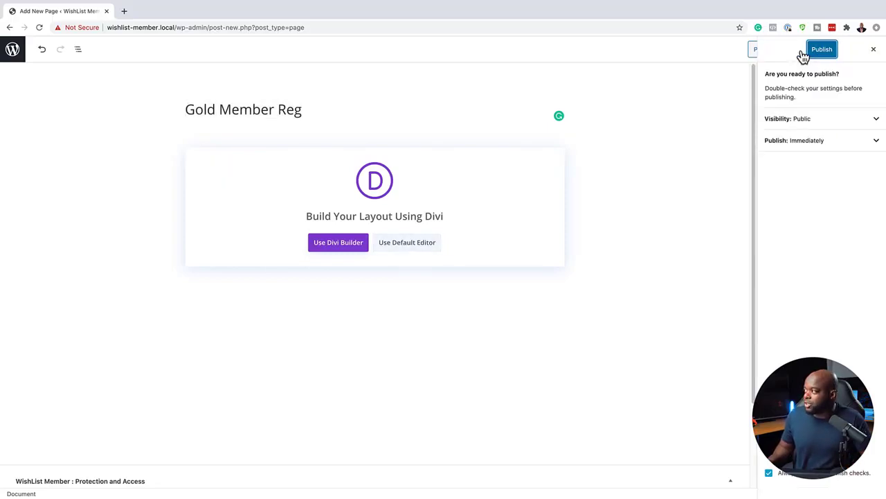
{"action": "left_click", "coordinate": [827, 52]}
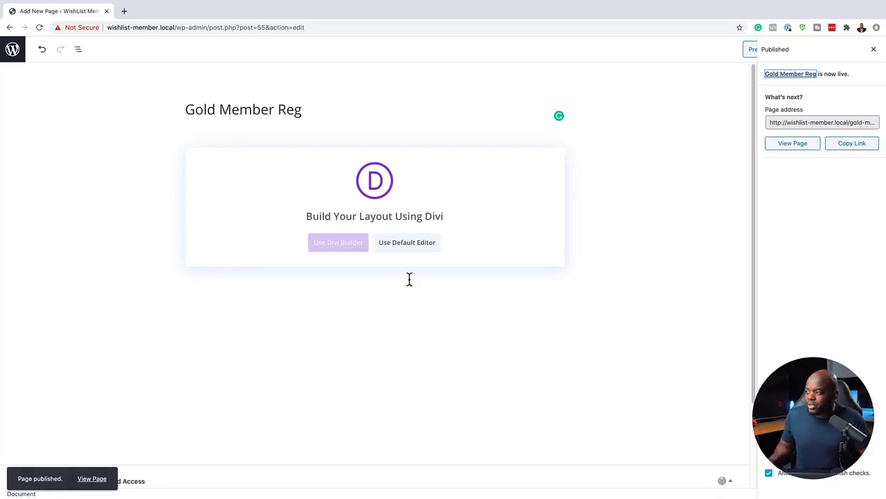
Step: Open the page in the default editor and add a Classic block to its body
{"action": "left_click", "coordinate": [407, 242]}
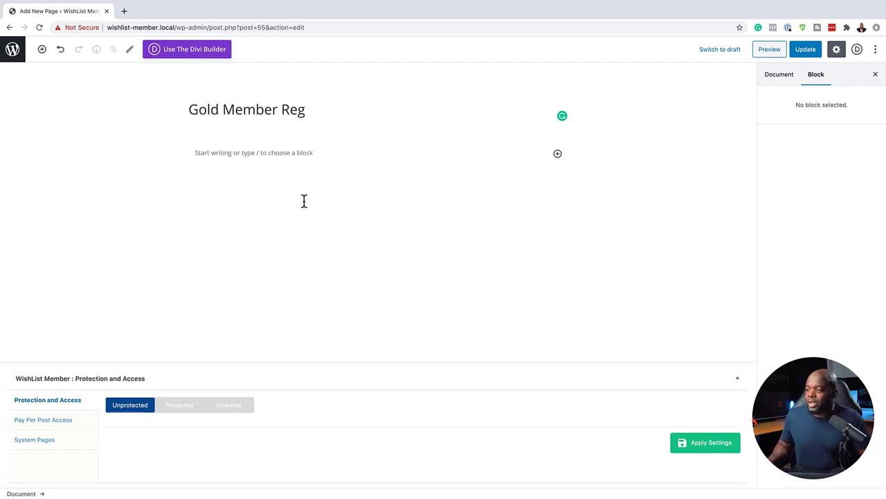
{"action": "left_click", "coordinate": [291, 154]}
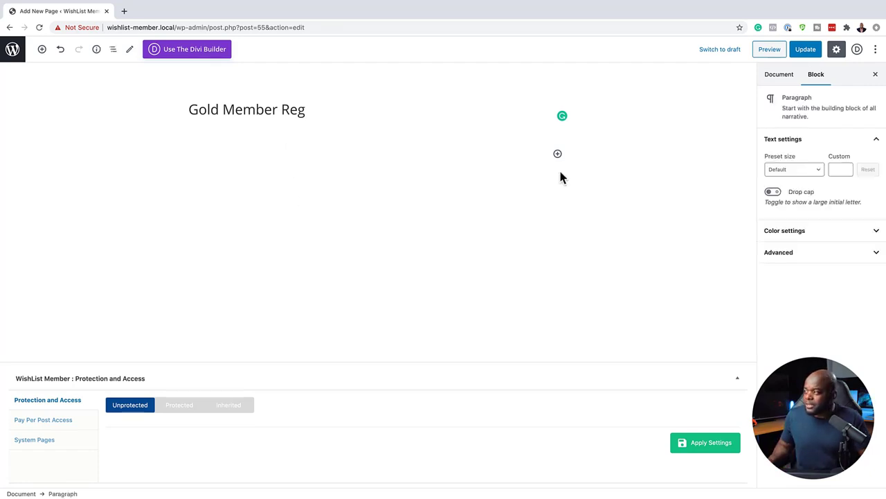
{"action": "left_click", "coordinate": [557, 154]}
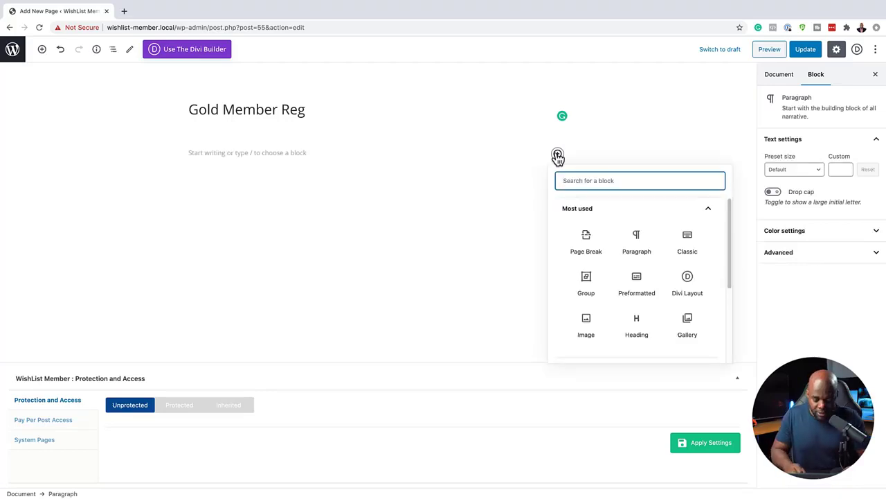
{"action": "type", "text": "classic"}
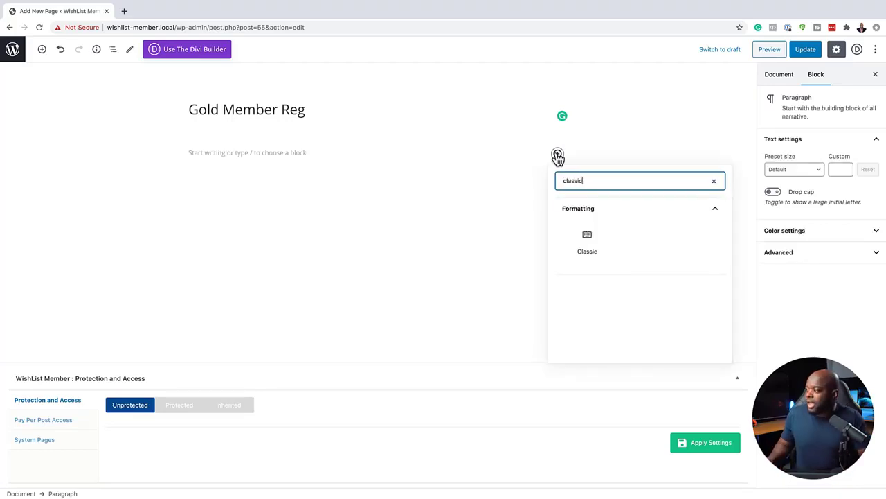
{"action": "left_click", "coordinate": [589, 239]}
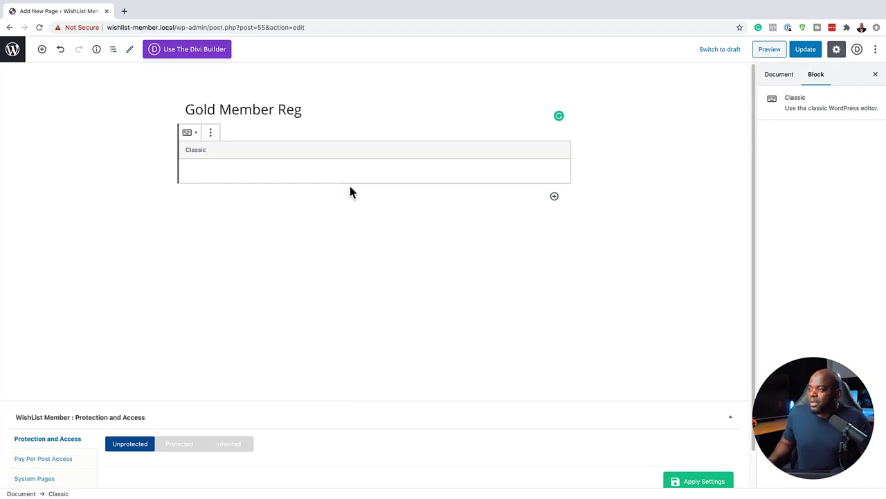
{"action": "left_click", "coordinate": [263, 171]}
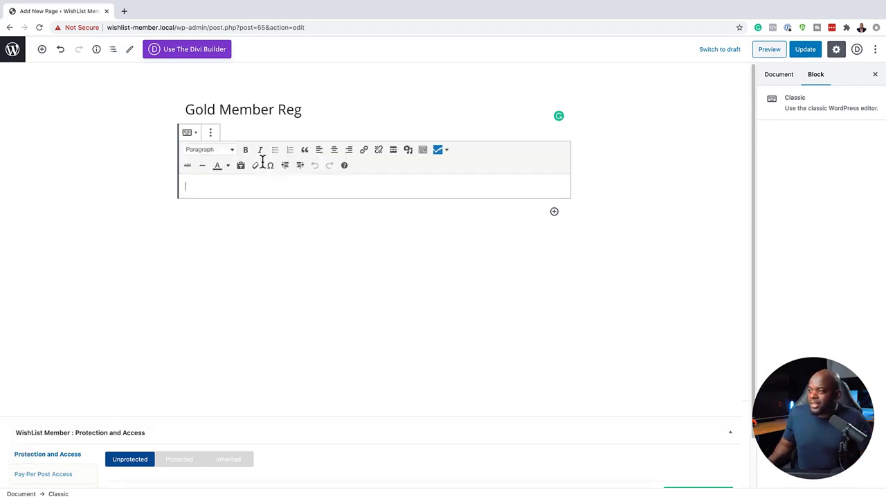
Step: Copy the WishList Member registration form shortcode [wlm_register "Gold Membership"] without inserting it, then close the Registration Form dialog
{"action": "left_click", "coordinate": [446, 152]}
{"action": "mouse_move", "coordinate": [463, 169]}
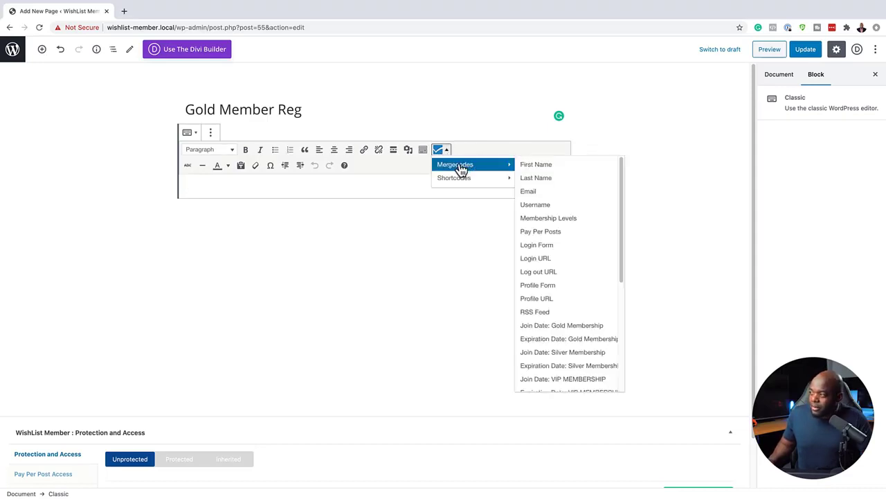
{"action": "mouse_move", "coordinate": [471, 187]}
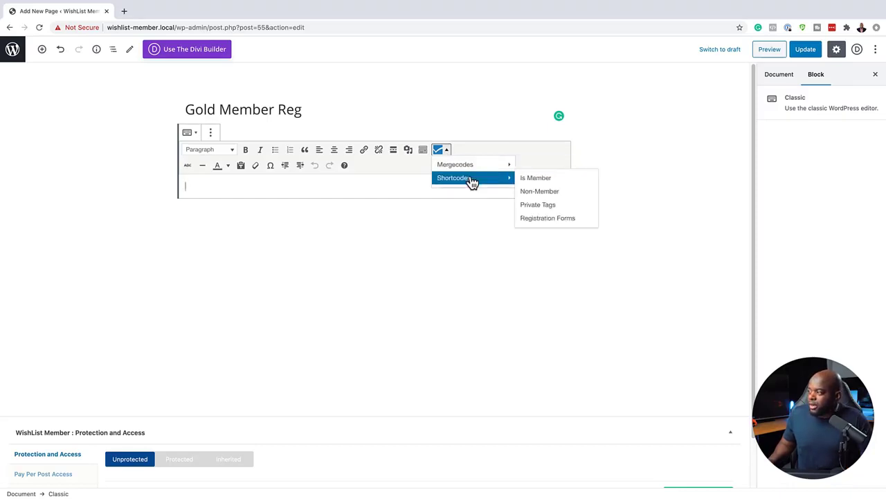
{"action": "left_click", "coordinate": [552, 218]}
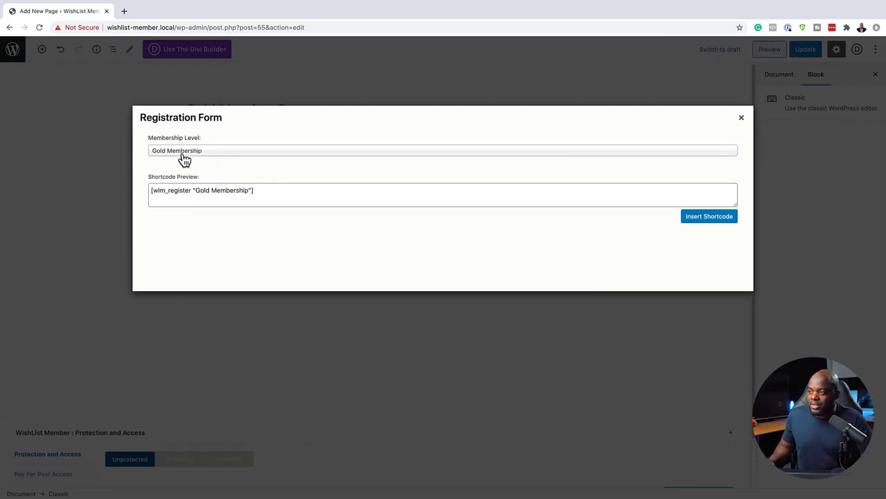
{"action": "left_click", "coordinate": [235, 158]}
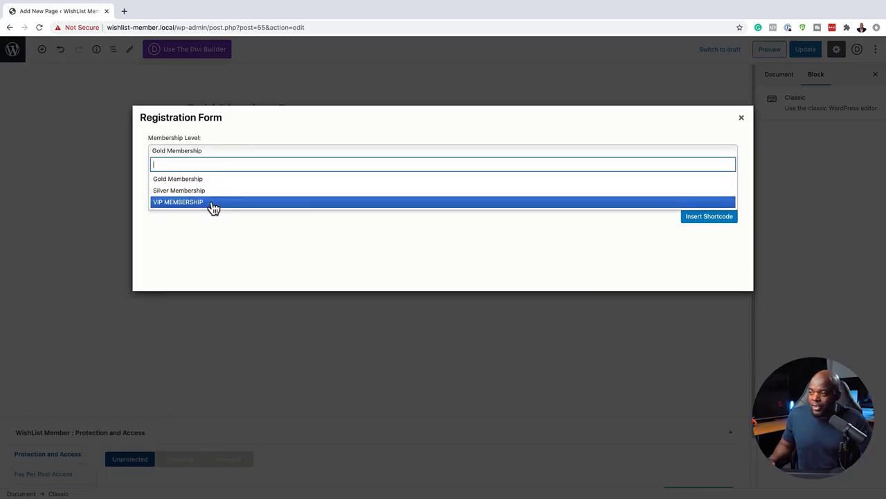
{"action": "left_click", "coordinate": [249, 251]}
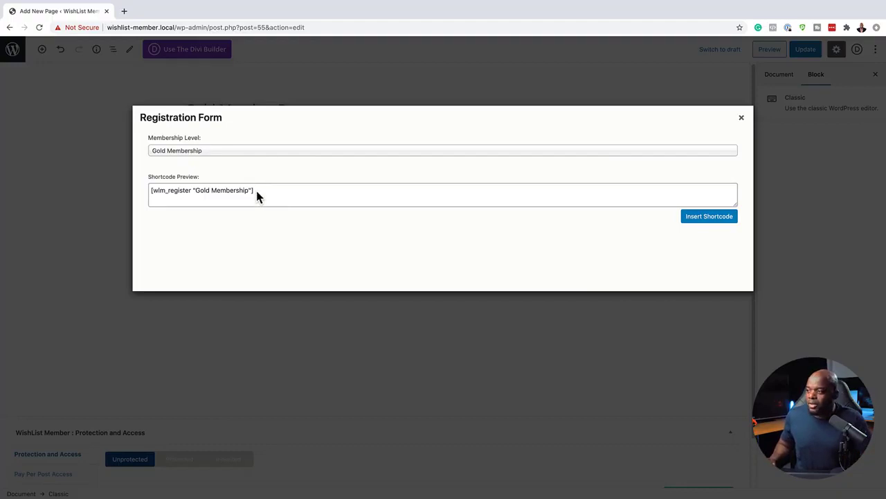
{"action": "left_click_drag", "start_coordinate": [255, 190], "coordinate": [146, 198]}
{"action": "key", "text": "ctrl+c"}
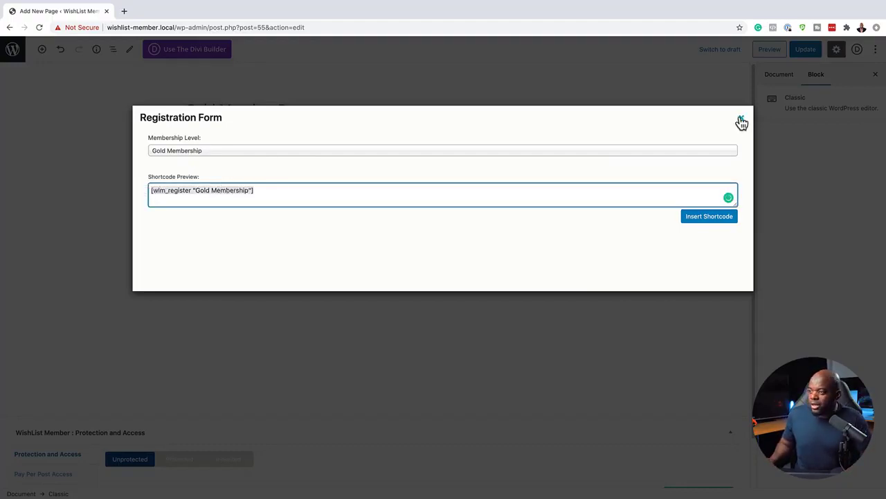
{"action": "left_click", "coordinate": [741, 118]}
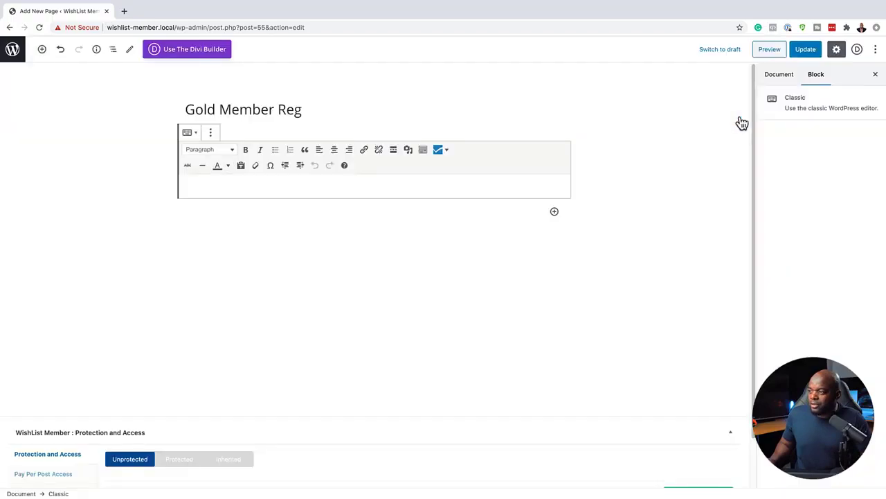
Step: Switch the page to the Divi Builder and start building from scratch, leaving the first section without a row
{"action": "left_click", "coordinate": [182, 52]}
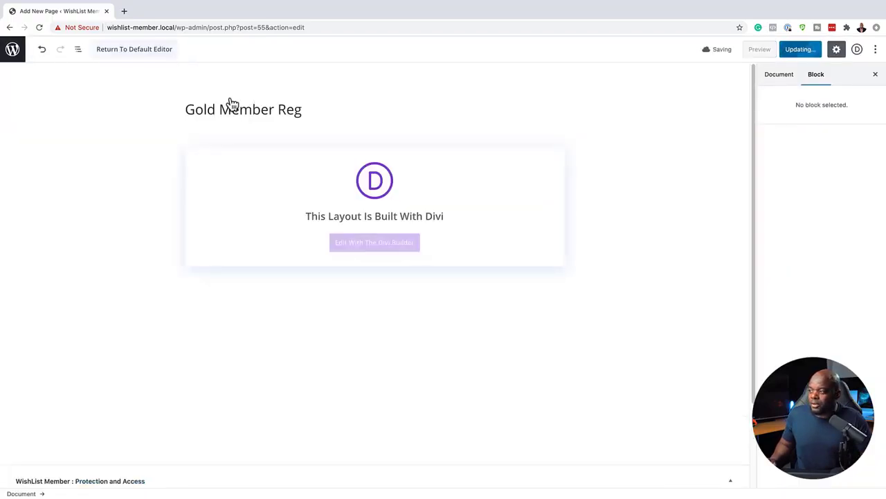
{"action": "left_click", "coordinate": [374, 242]}
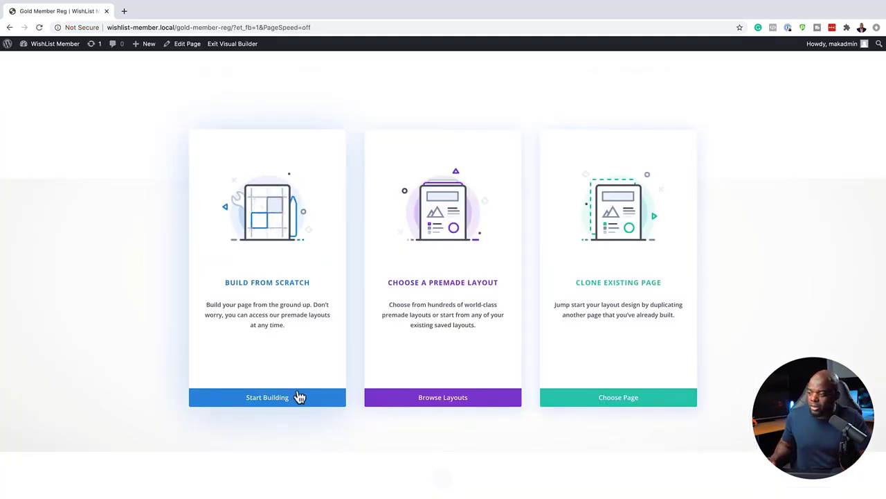
{"action": "left_click", "coordinate": [298, 398]}
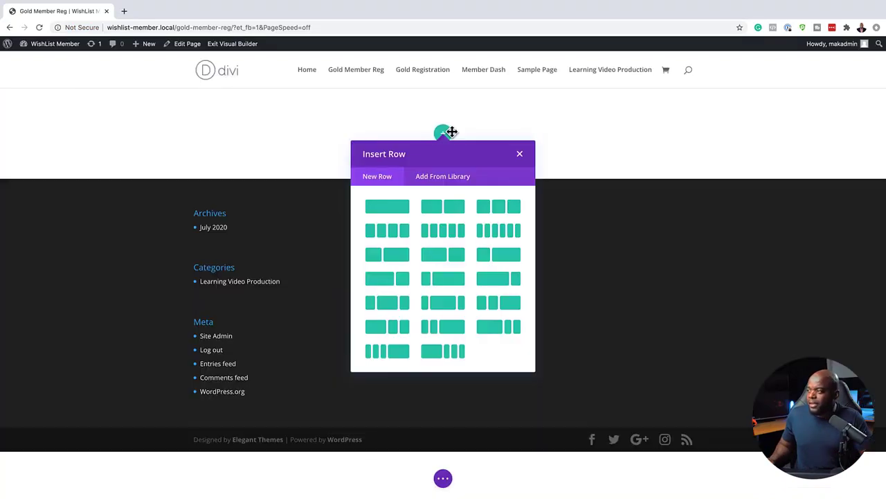
{"action": "left_click", "coordinate": [588, 222]}
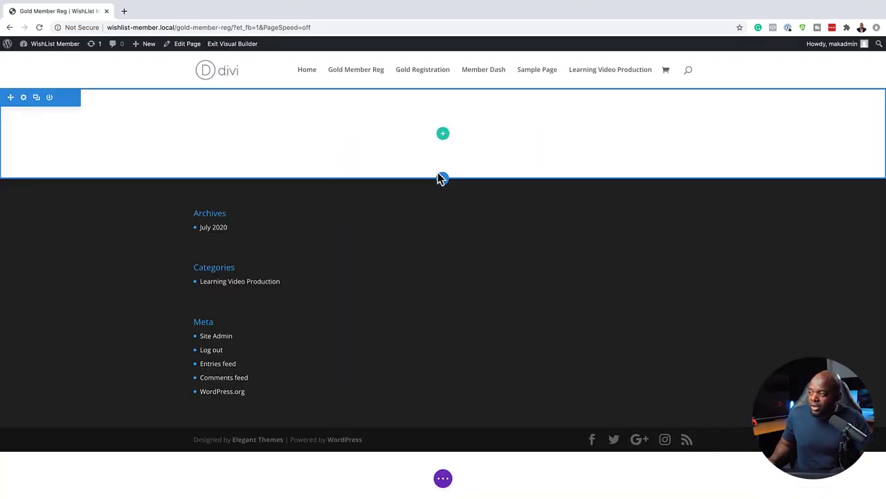
Step: Insert a regular section with a single-column row below the first empty section
{"action": "left_click", "coordinate": [443, 181]}
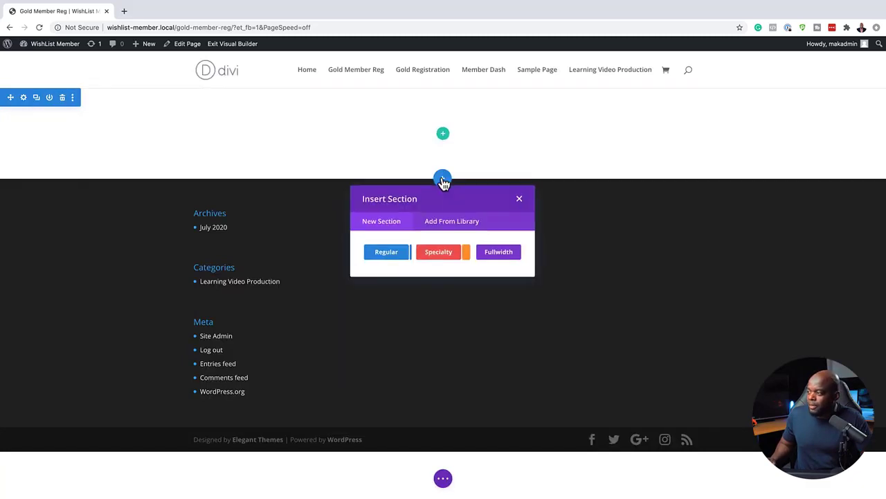
{"action": "left_click", "coordinate": [396, 261]}
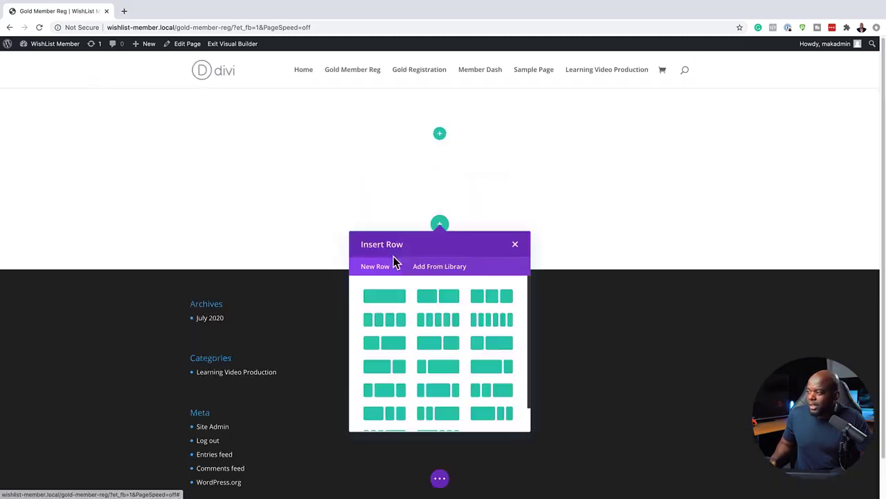
{"action": "left_click", "coordinate": [391, 302]}
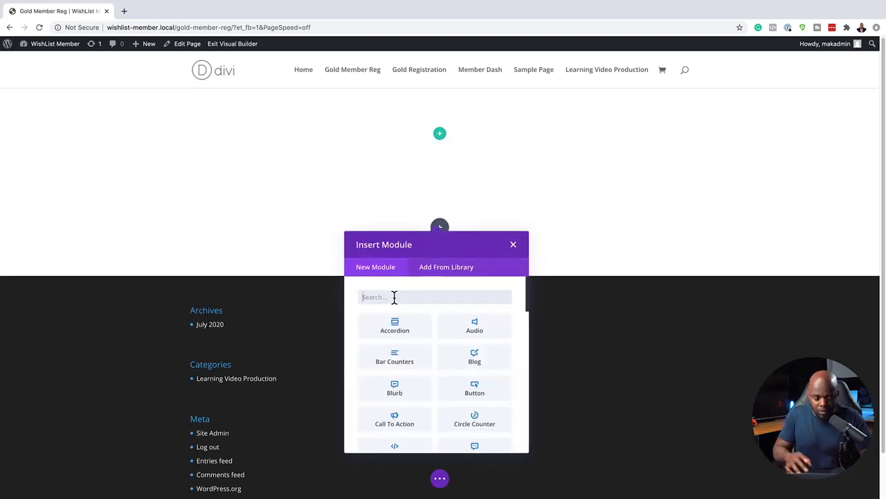
Step: Add a Text module to the new single-column row
{"action": "left_click", "coordinate": [394, 296]}
{"action": "type", "text": "text"}
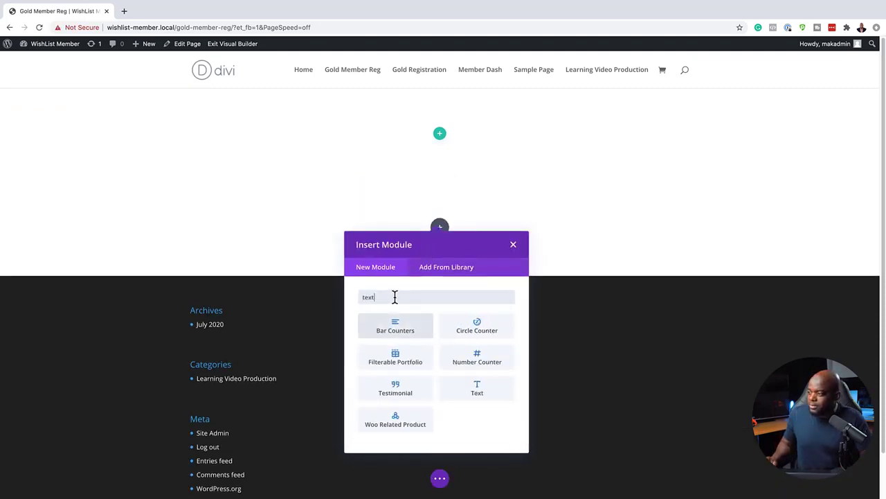
{"action": "left_click", "coordinate": [391, 326]}
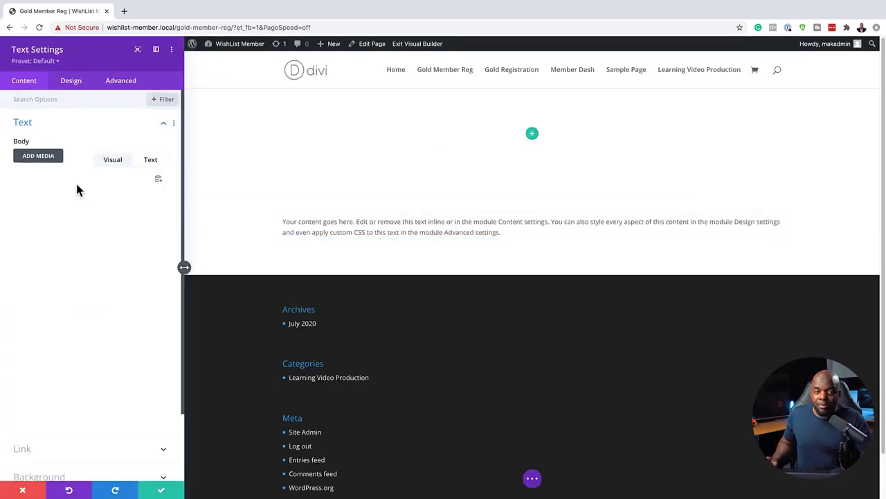
Step: Replace the Text module's placeholder content with the shortcode [wlm_register "Gold Membership"] and save the module
{"action": "left_click_drag", "start_coordinate": [116, 291], "coordinate": [8, 224]}
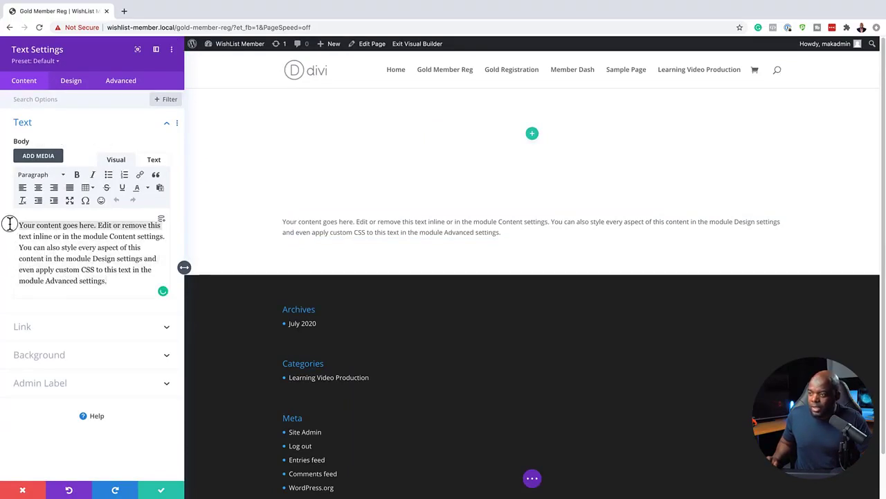
{"action": "key", "text": "ctrl+v"}
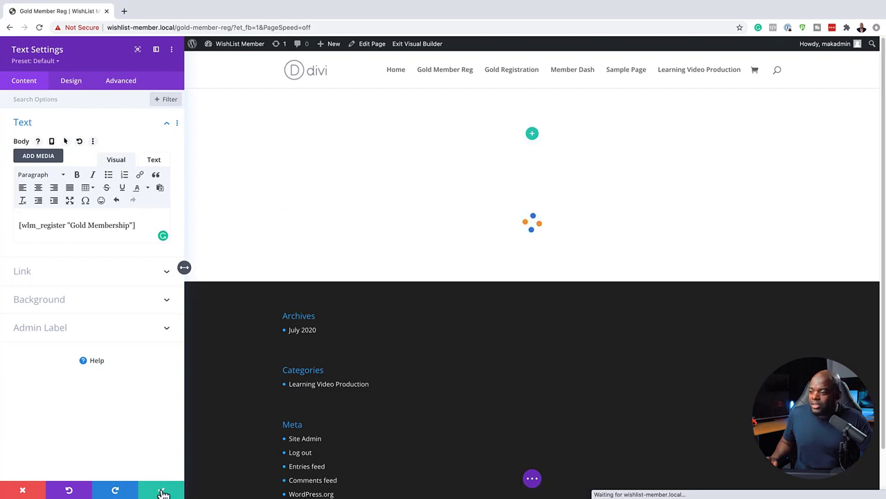
{"action": "left_click", "coordinate": [163, 492]}
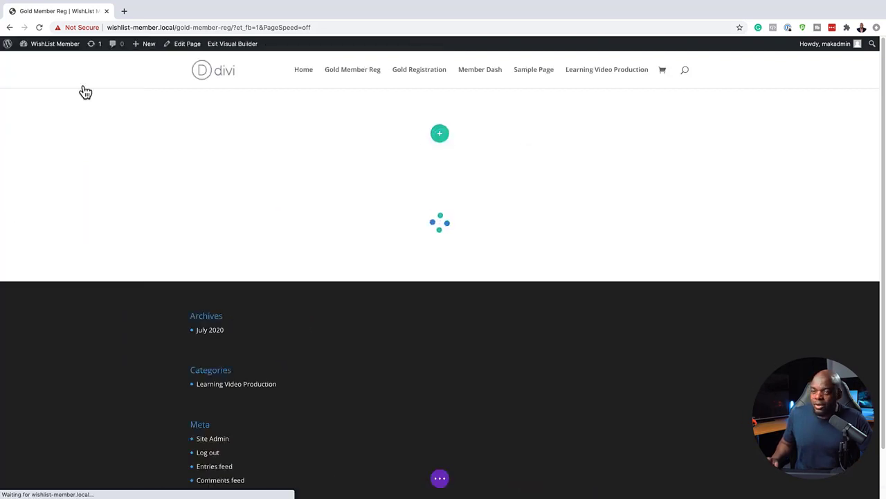
Step: Set the background color of the first, empty section to black
{"action": "mouse_move", "coordinate": [49, 105]}
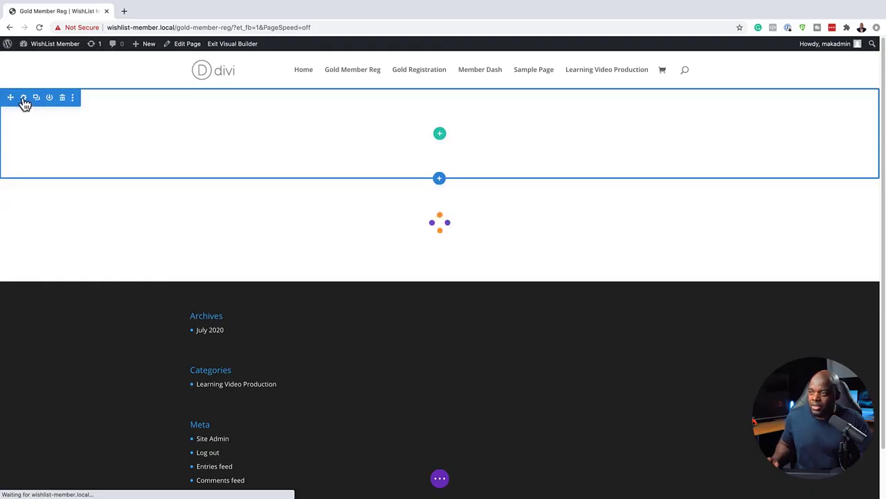
{"action": "left_click", "coordinate": [24, 99]}
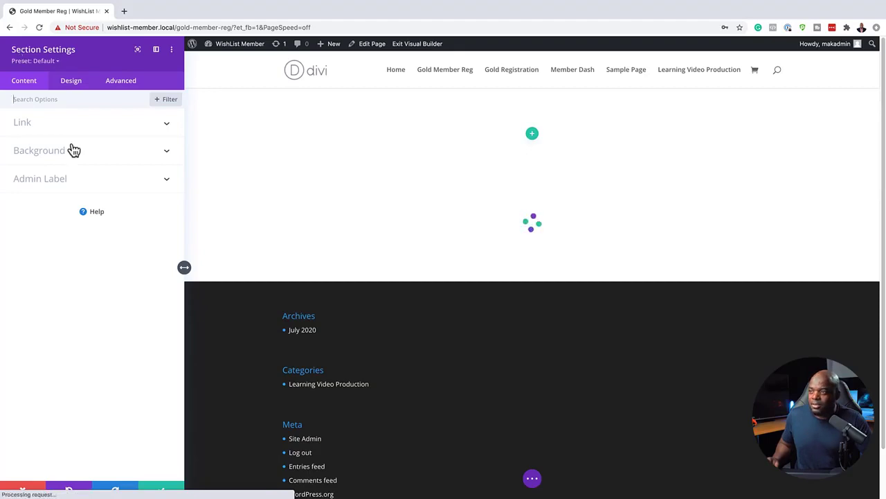
{"action": "left_click", "coordinate": [60, 158]}
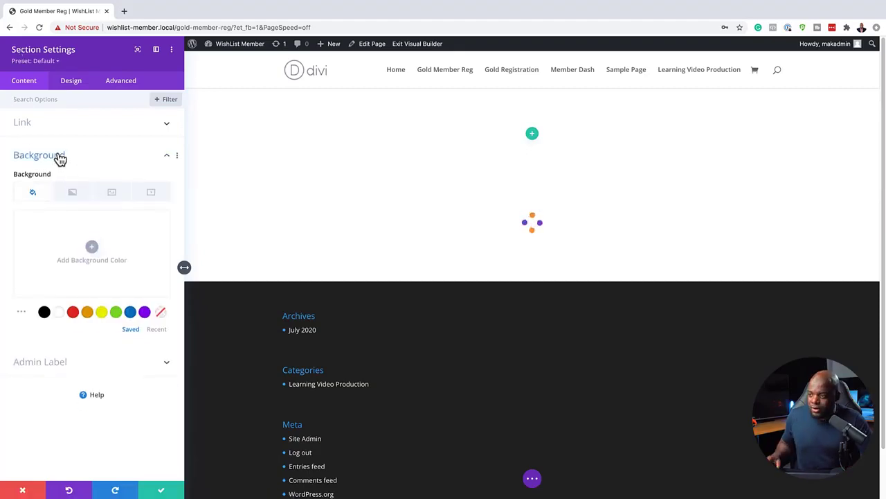
{"action": "left_click", "coordinate": [44, 313]}
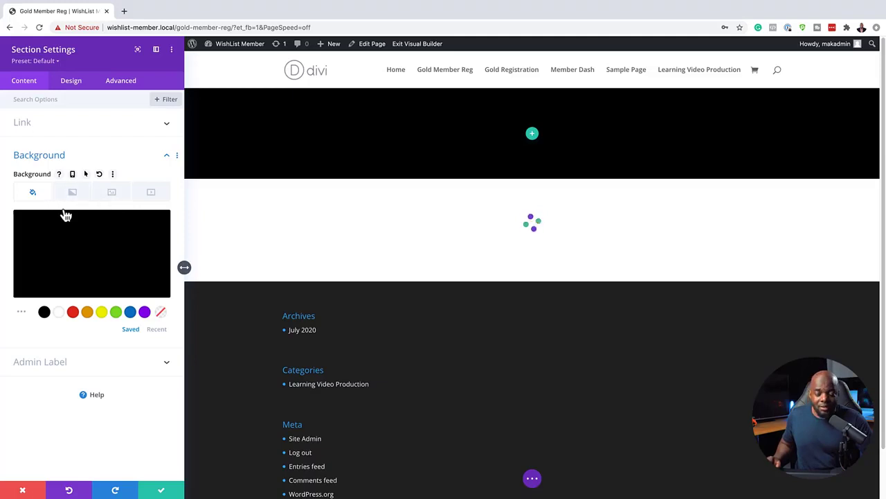
Step: Add photo-of-man-holding-camrea-3062539.jpg from the media library as the first section's background image
{"action": "left_click", "coordinate": [112, 194]}
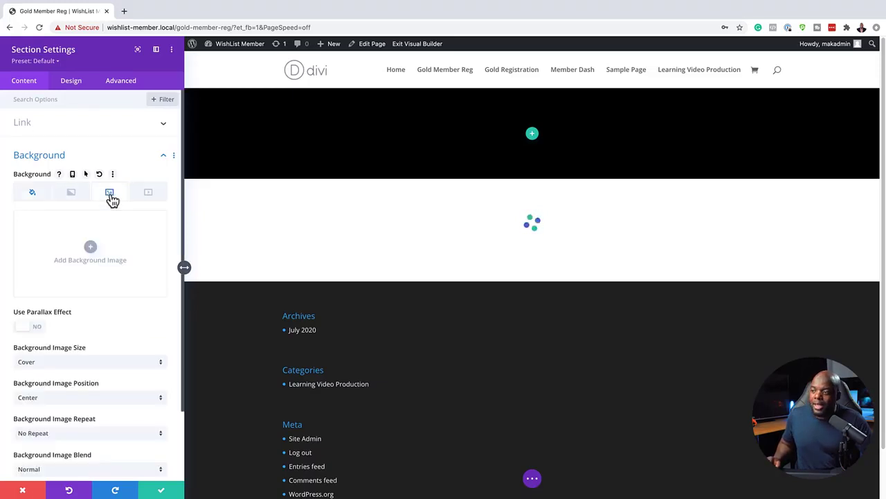
{"action": "left_click", "coordinate": [91, 249]}
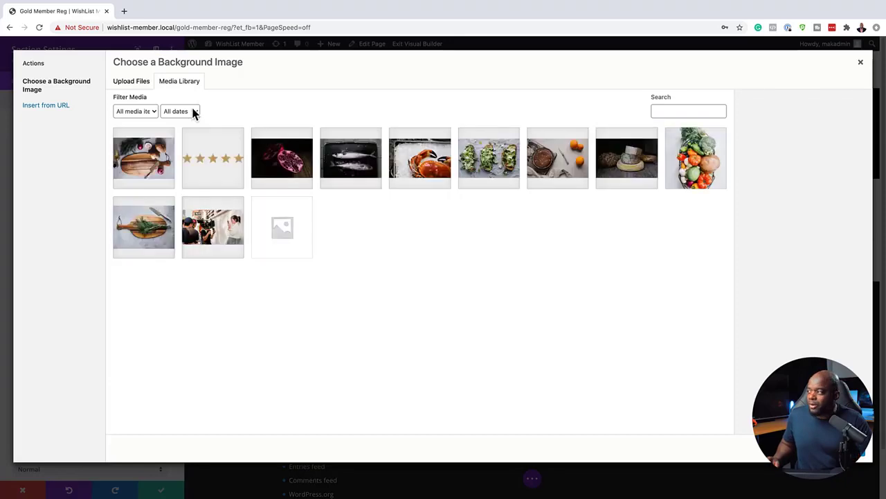
{"action": "left_click", "coordinate": [227, 234]}
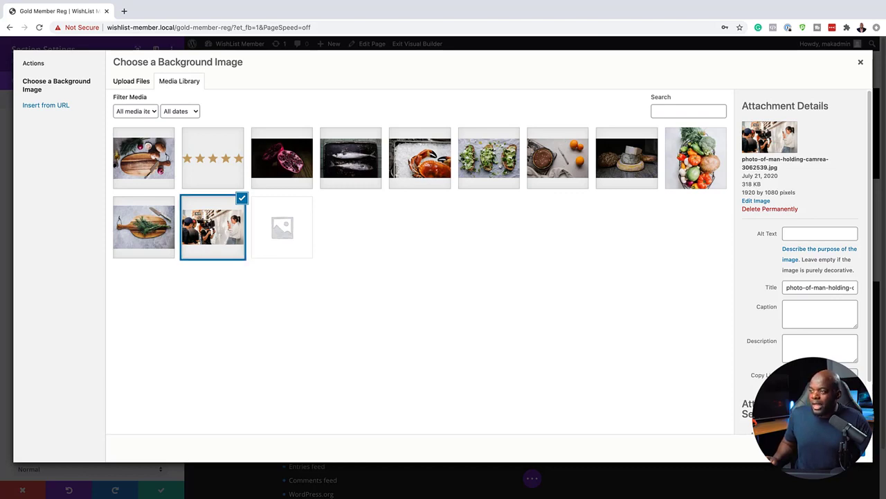
{"action": "left_click", "coordinate": [803, 448]}
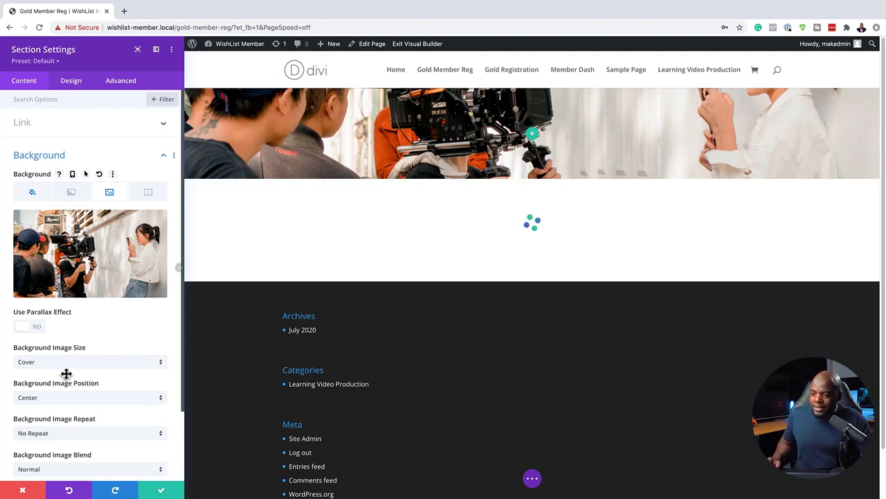
Step: Set the first section's background image blend to Overlay
{"action": "scroll", "coordinate": [132, 380], "scroll_direction": "down", "scroll_amount": 2}
{"action": "scroll", "coordinate": [133, 381], "scroll_direction": "down", "scroll_amount": 2}
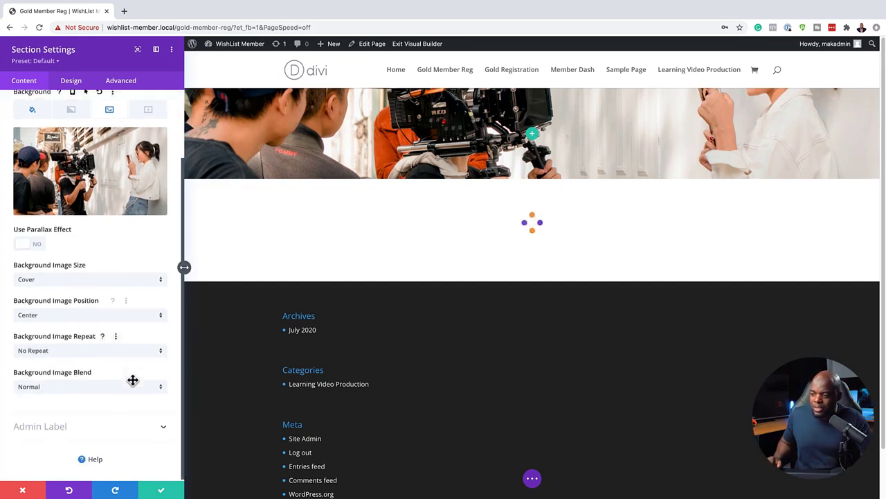
{"action": "left_click", "coordinate": [76, 386]}
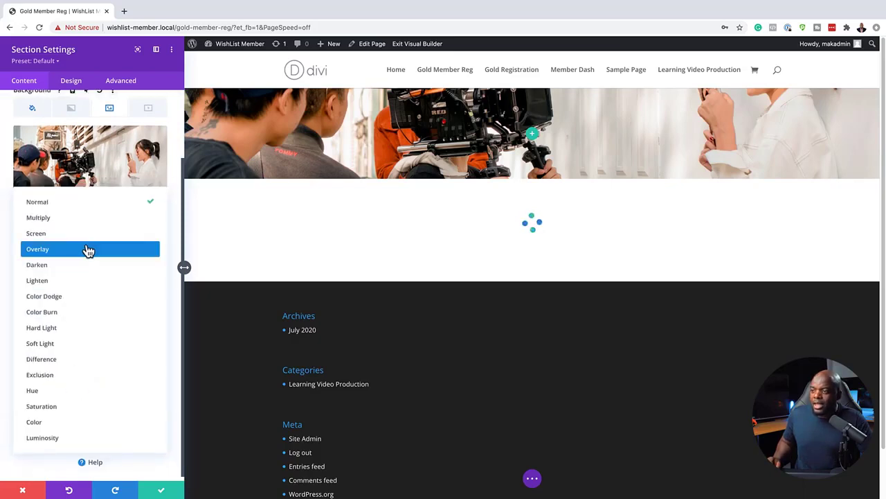
{"action": "left_click", "coordinate": [88, 249]}
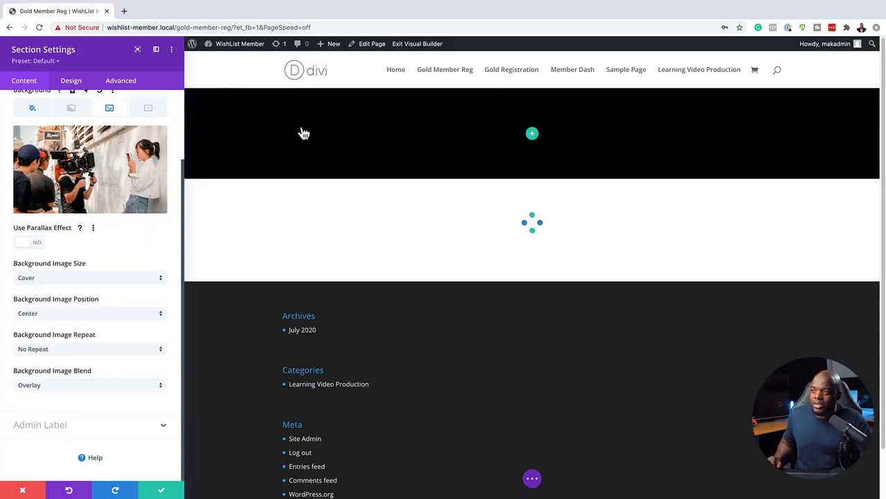
Step: Make the section's black background color partly transparent, at about rgba(0,0,0,0.84)
{"action": "left_click", "coordinate": [32, 111]}
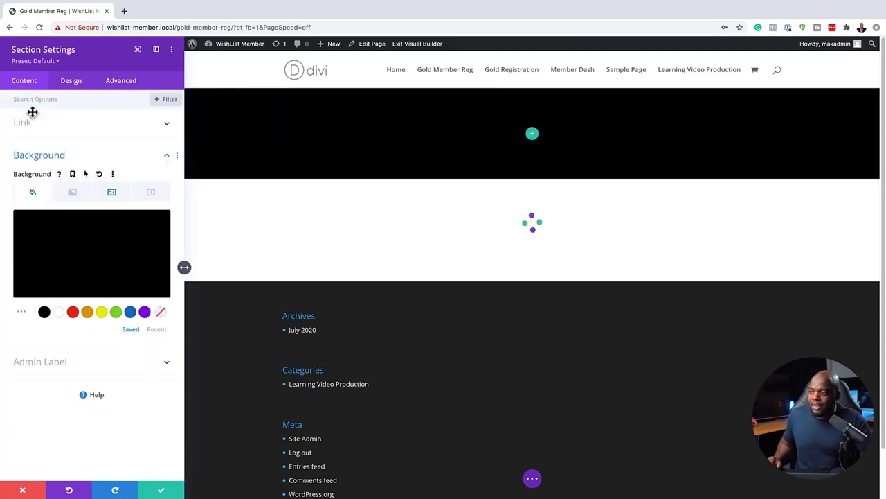
{"action": "left_click", "coordinate": [99, 263]}
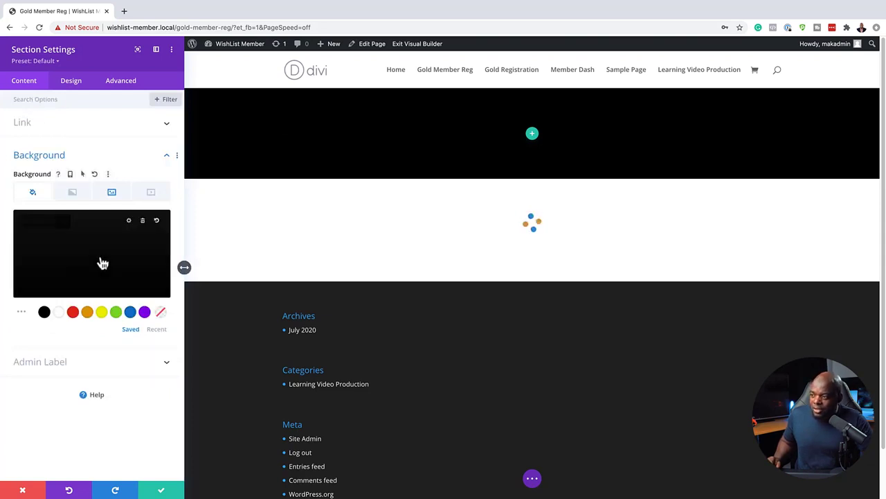
{"action": "left_click_drag", "start_coordinate": [159, 232], "coordinate": [160, 241]}
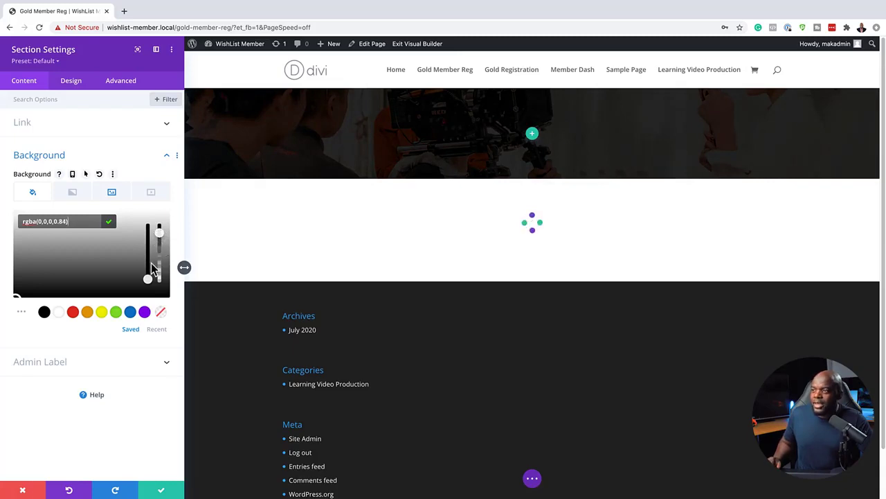
Step: Set the section's linked top and bottom padding to 7vw and save the section settings
{"action": "left_click", "coordinate": [72, 89]}
{"action": "left_click", "coordinate": [38, 212]}
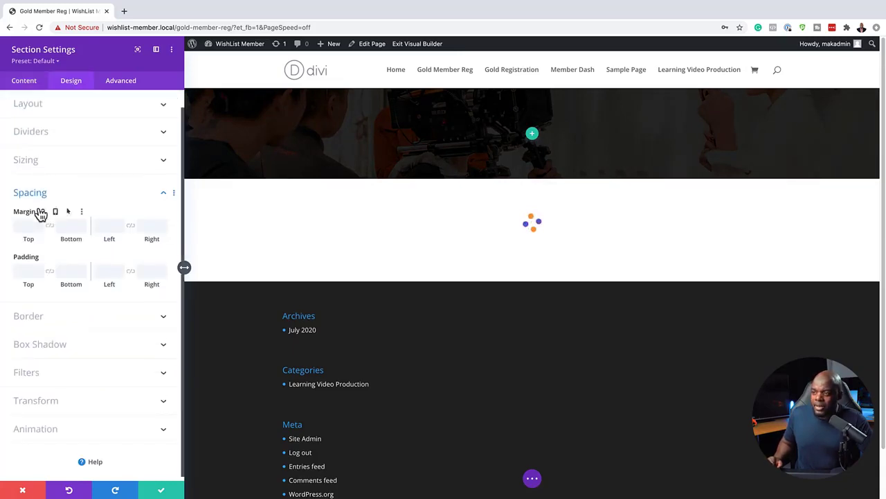
{"action": "left_click", "coordinate": [21, 271]}
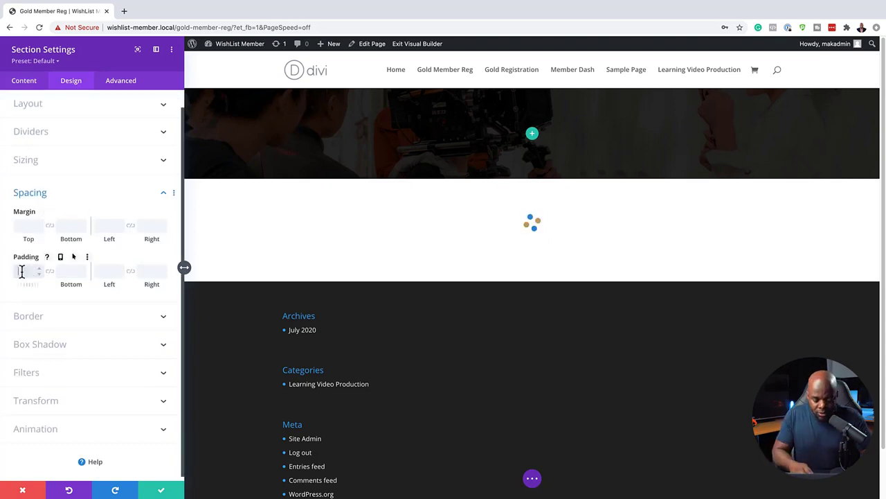
{"action": "type", "text": "4vw"}
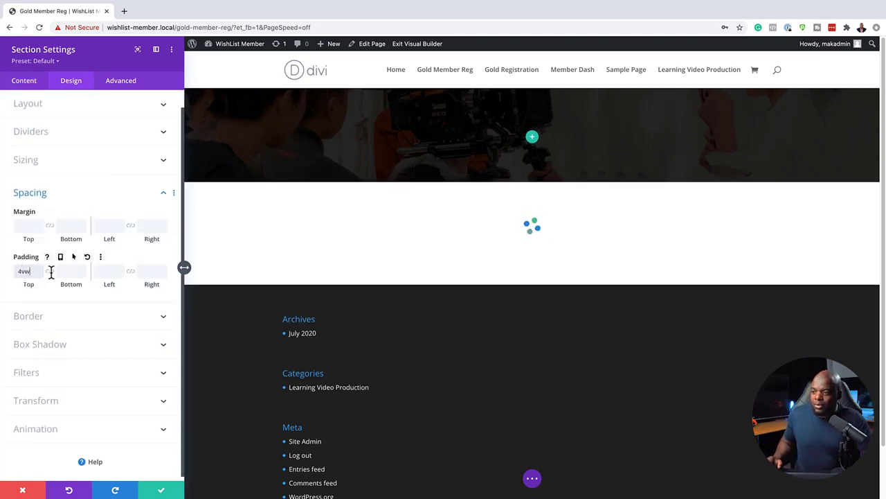
{"action": "left_click", "coordinate": [50, 272]}
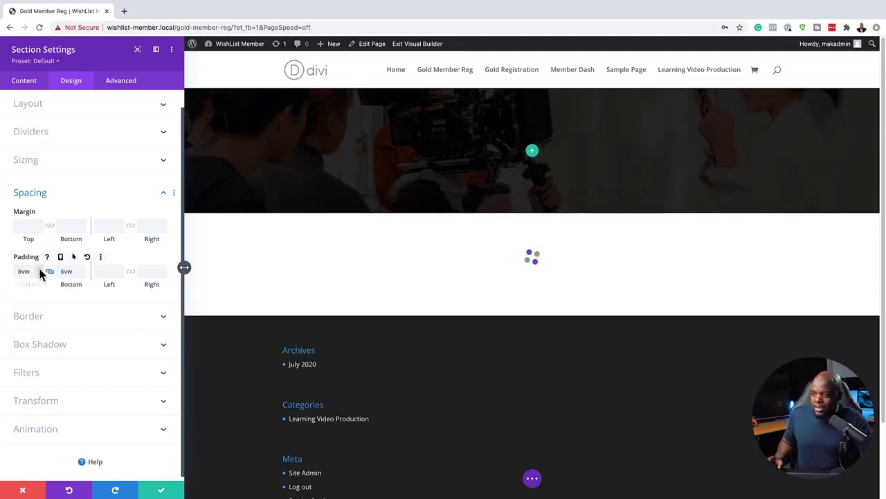
{"action": "key", "text": "Up"}
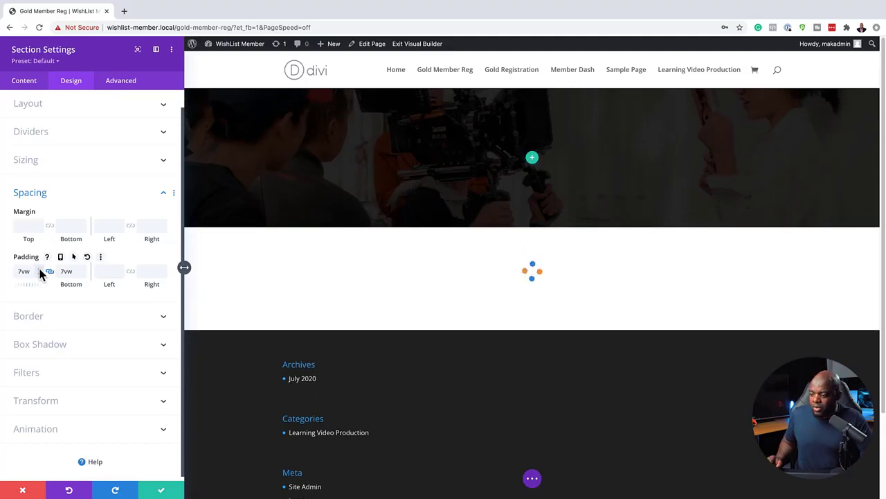
{"action": "left_click", "coordinate": [163, 492]}
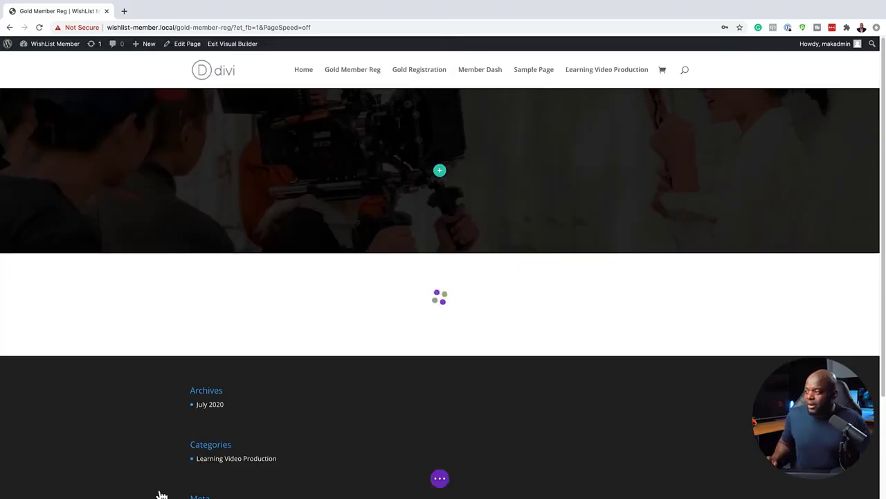
Step: Insert a single-column row in the image-background section and add a Text module to it
{"action": "mouse_move", "coordinate": [440, 171]}
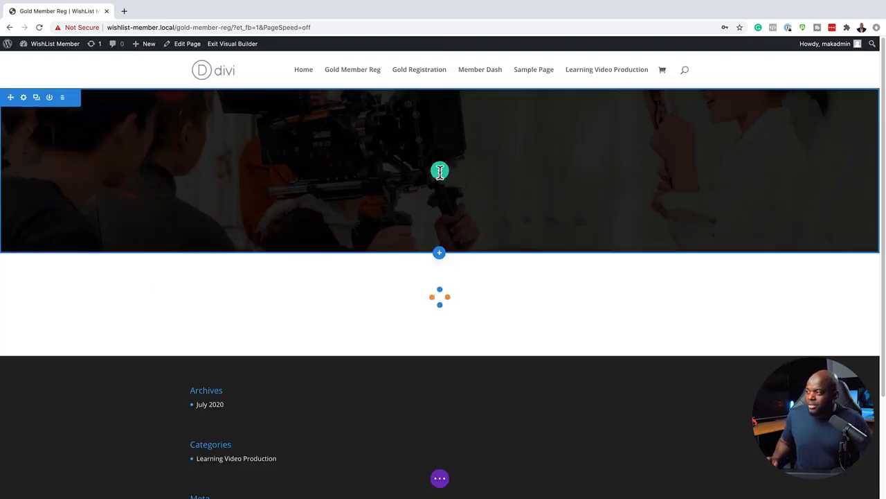
{"action": "left_click", "coordinate": [440, 171]}
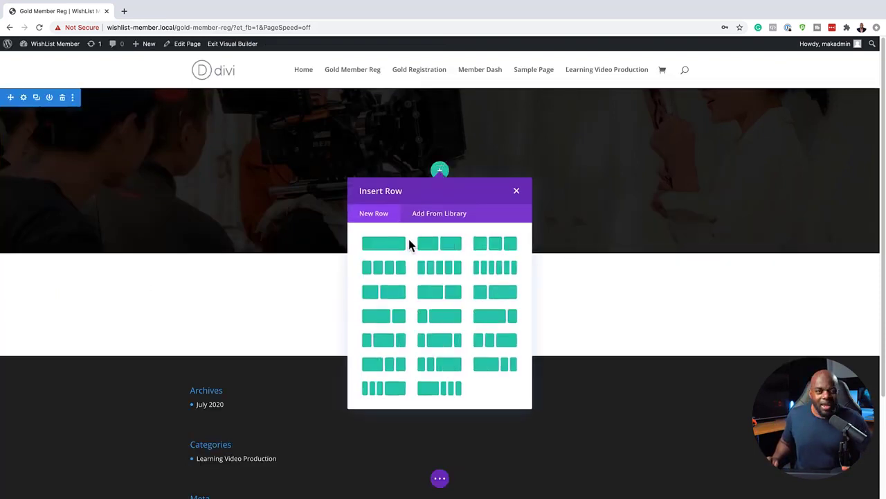
{"action": "left_click", "coordinate": [397, 246]}
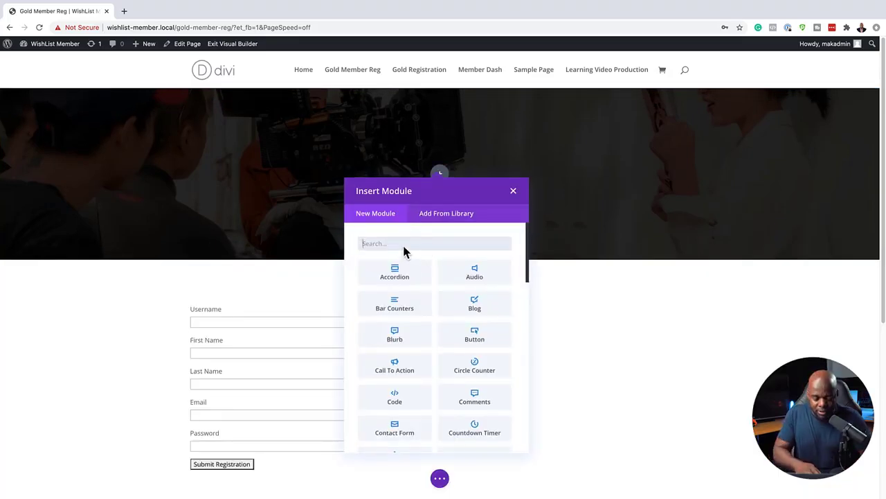
{"action": "type", "text": "text"}
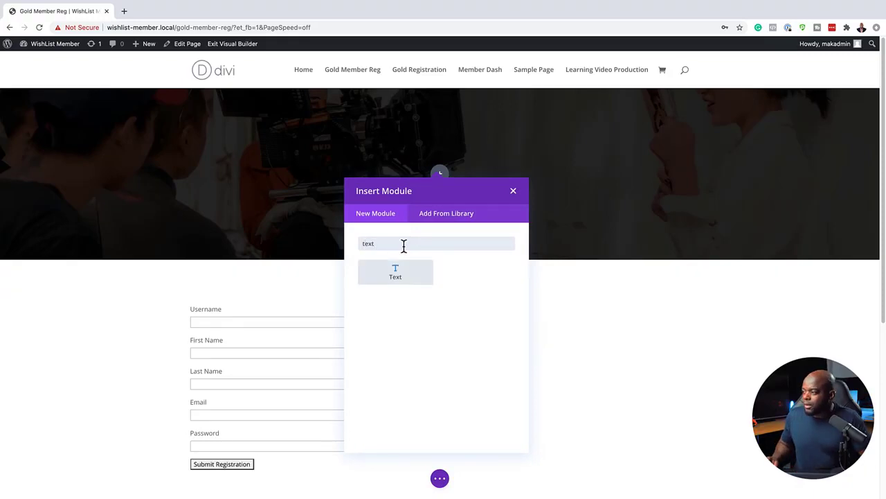
{"action": "left_click", "coordinate": [400, 271]}
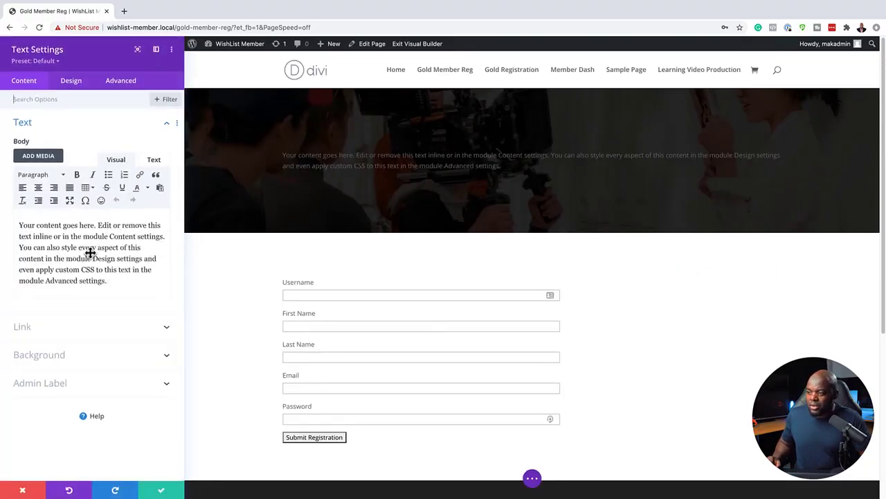
Step: Replace the new Text module's placeholder content with "Gold Membership Registration"
{"action": "left_click_drag", "start_coordinate": [115, 280], "coordinate": [8, 220]}
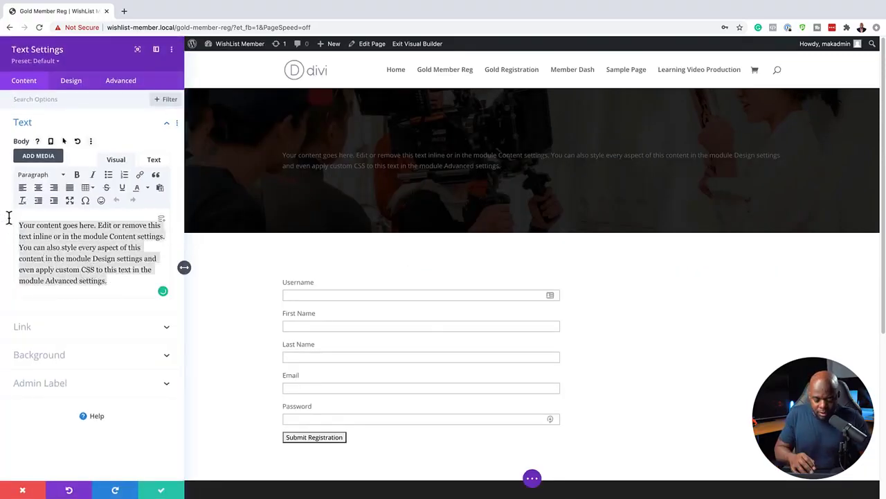
{"action": "type", "text": "G"}
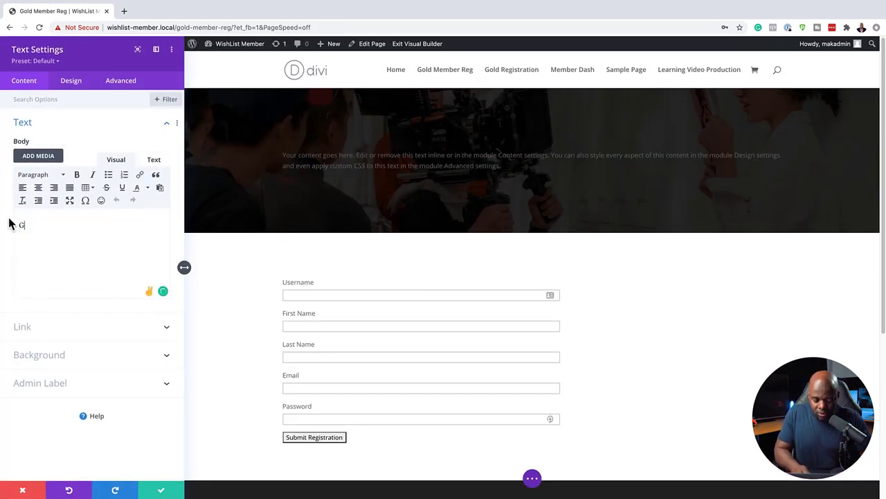
{"action": "type", "text": "old M"}
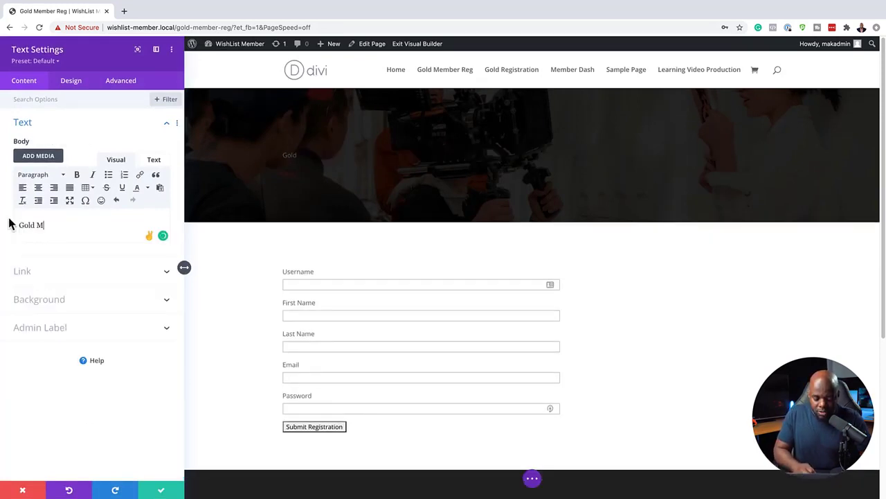
{"action": "type", "text": "embership Registration"}
Step: Format the "Gold Membership Registration" text as Heading 1
{"action": "left_click_drag", "start_coordinate": [122, 225], "coordinate": [10, 223]}
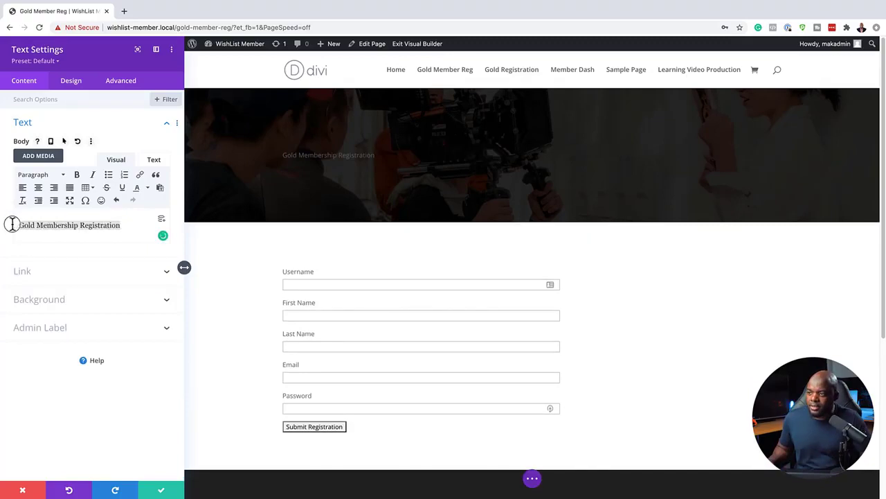
{"action": "left_click", "coordinate": [37, 174]}
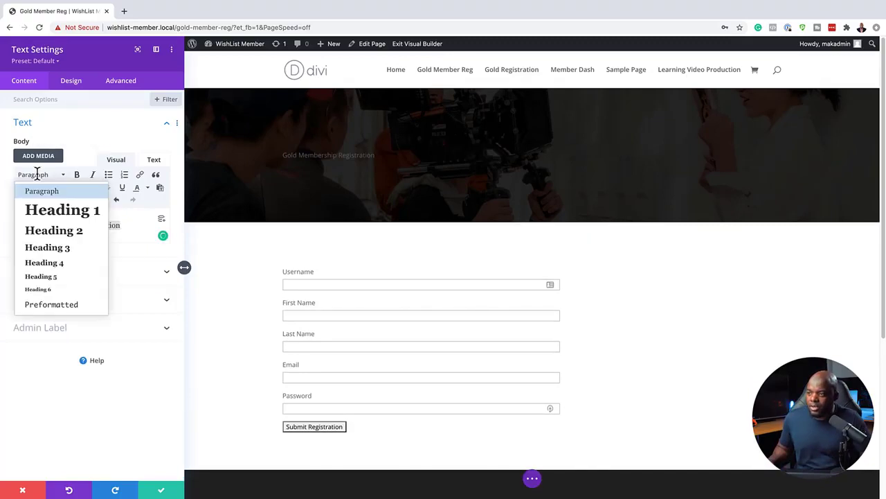
{"action": "left_click", "coordinate": [67, 211]}
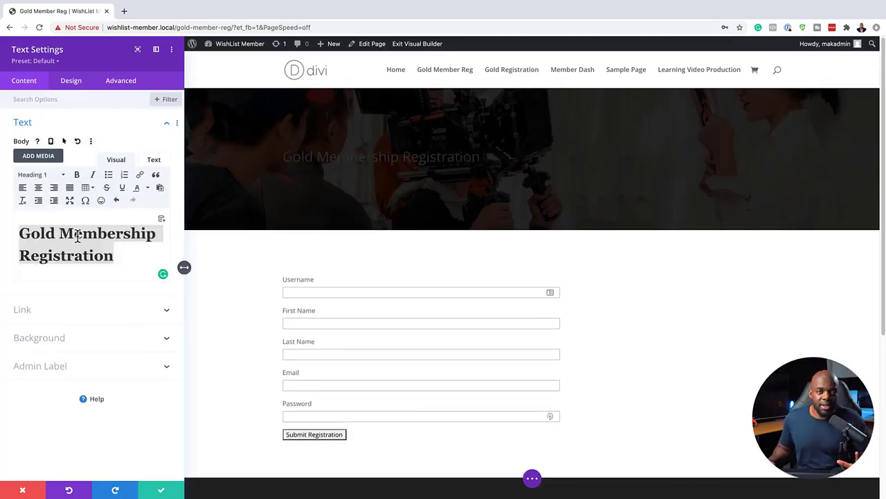
Step: Style the title's H1 text in Poppins, Ultra Bold weight, all uppercase and centre-aligned
{"action": "left_click", "coordinate": [72, 82]}
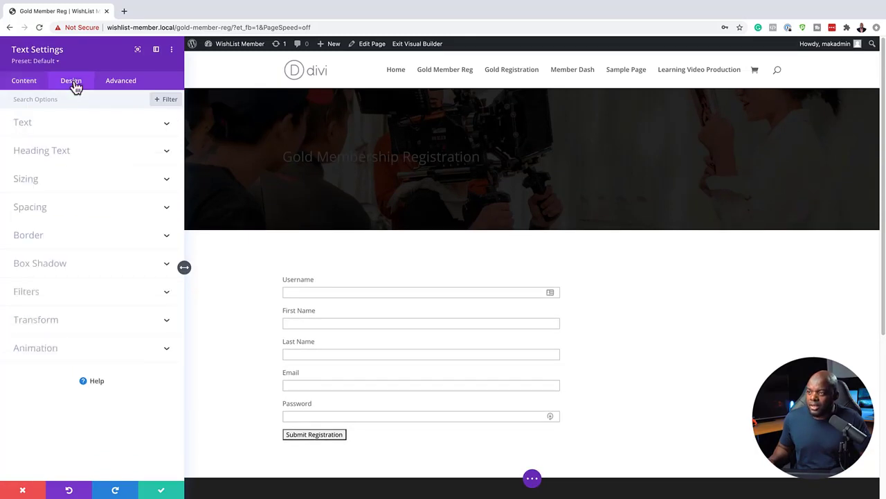
{"action": "left_click", "coordinate": [42, 153]}
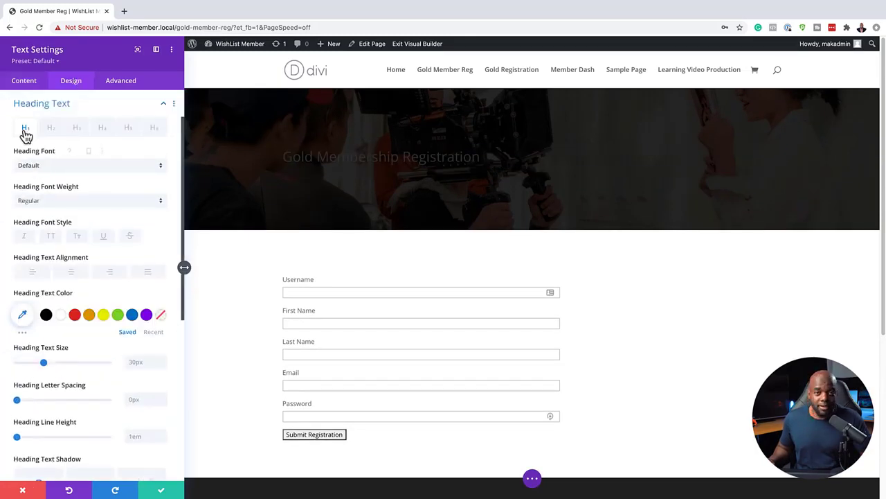
{"action": "left_click", "coordinate": [68, 166]}
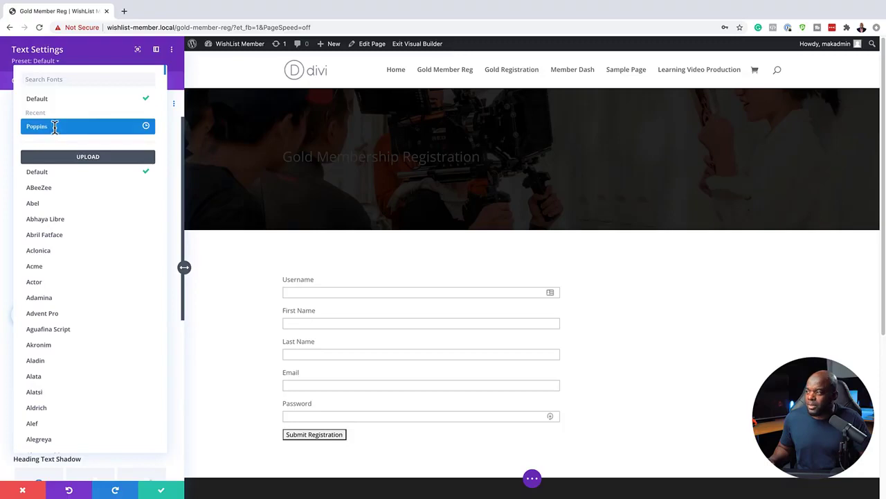
{"action": "left_click", "coordinate": [55, 128]}
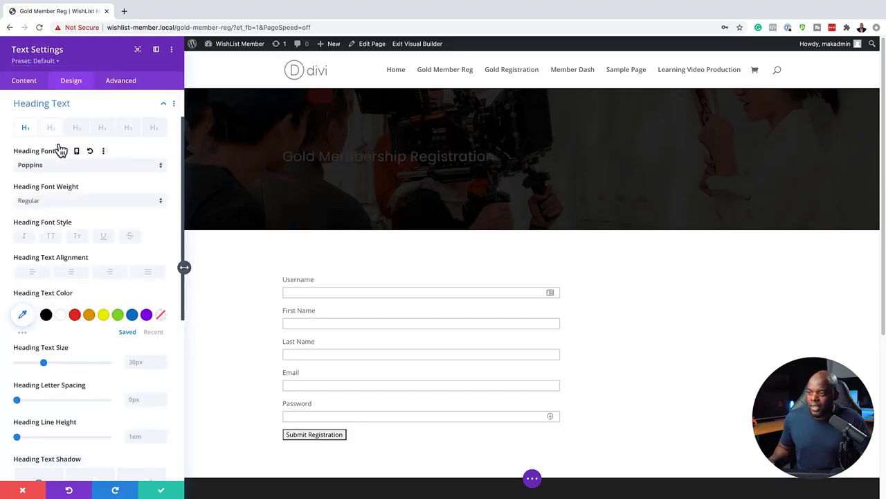
{"action": "left_click", "coordinate": [43, 202]}
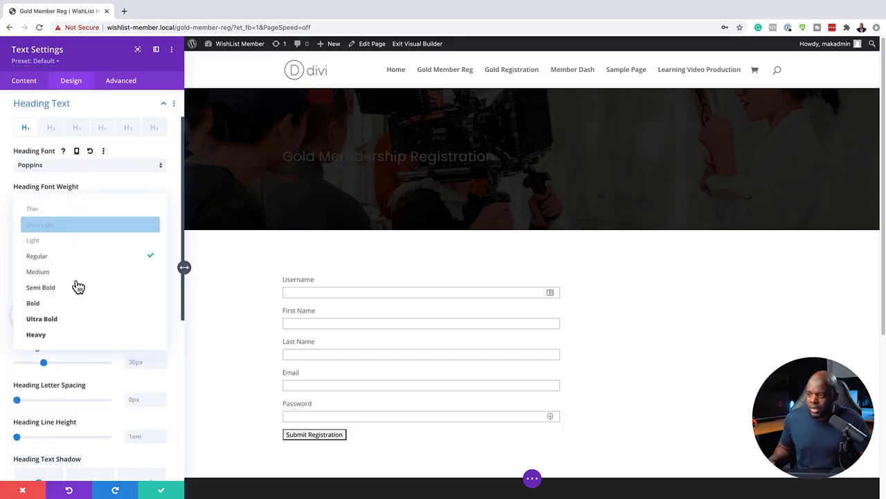
{"action": "left_click", "coordinate": [90, 323]}
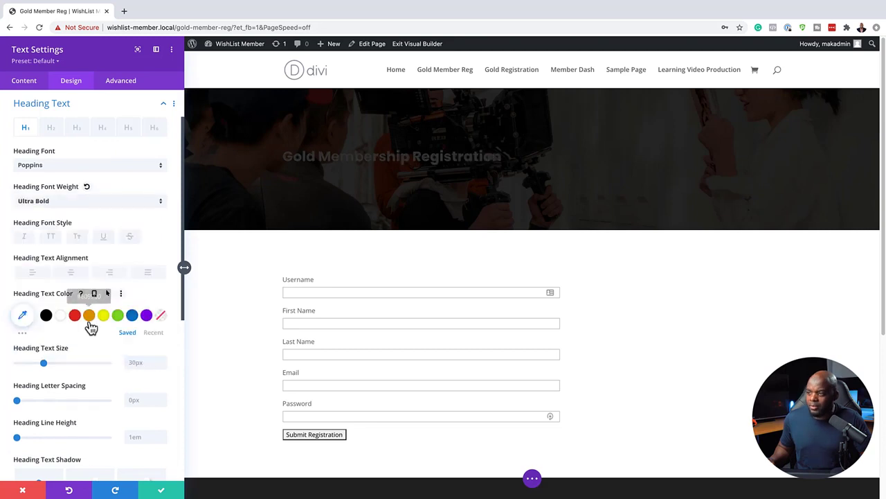
{"action": "left_click", "coordinate": [55, 238]}
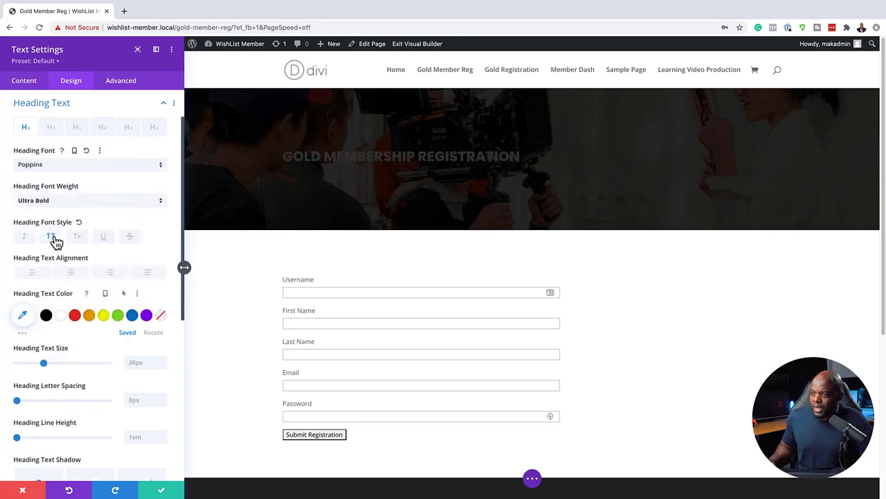
{"action": "left_click", "coordinate": [75, 274]}
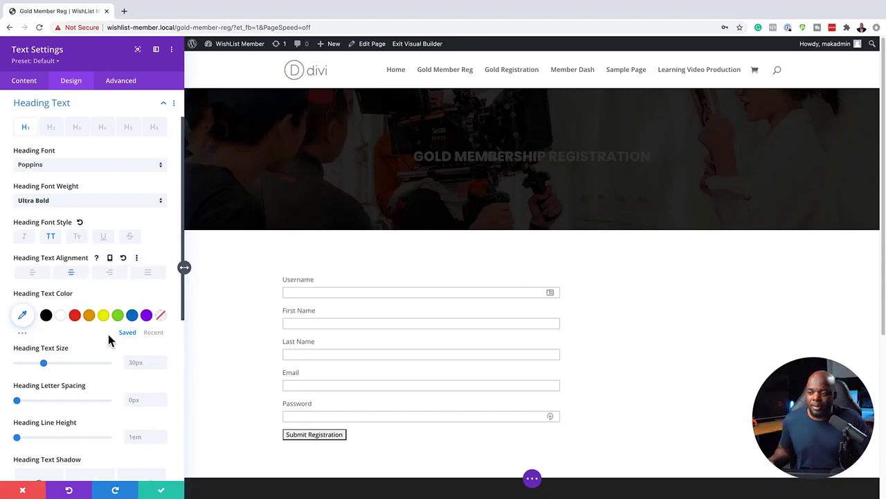
Step: Change the H1 title's text color to light grey #d1d1d1
{"action": "left_click", "coordinate": [62, 319]}
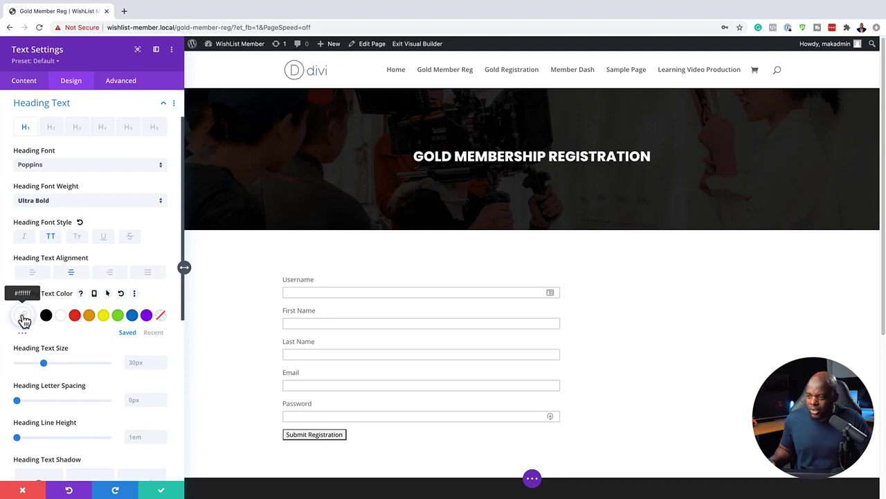
{"action": "left_click", "coordinate": [23, 318]}
{"action": "left_click", "coordinate": [33, 338]}
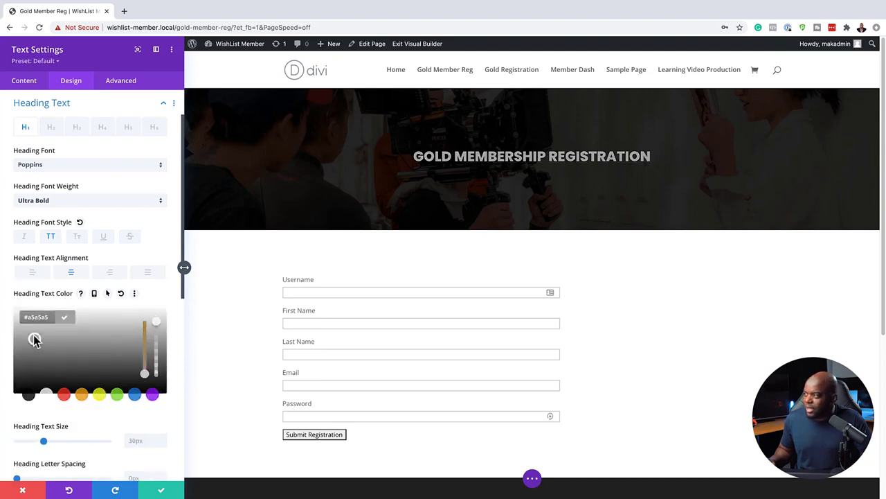
{"action": "left_click_drag", "start_coordinate": [37, 335], "coordinate": [28, 320]}
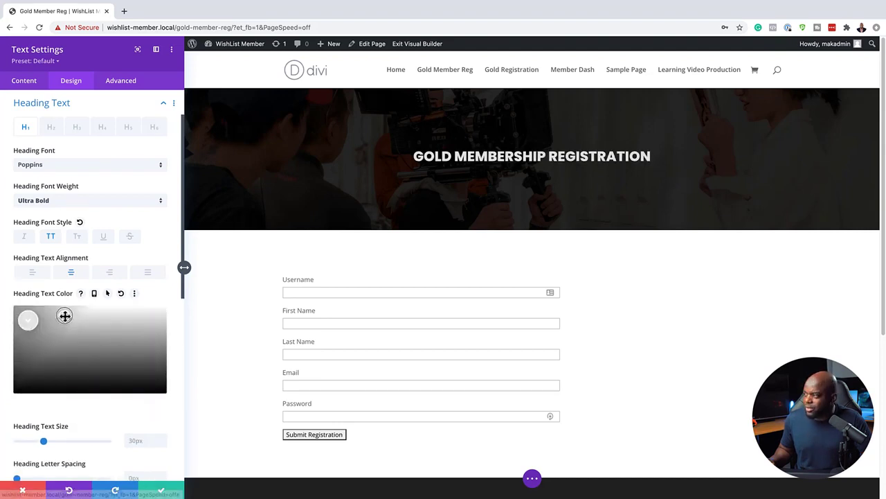
{"action": "left_click", "coordinate": [62, 322]}
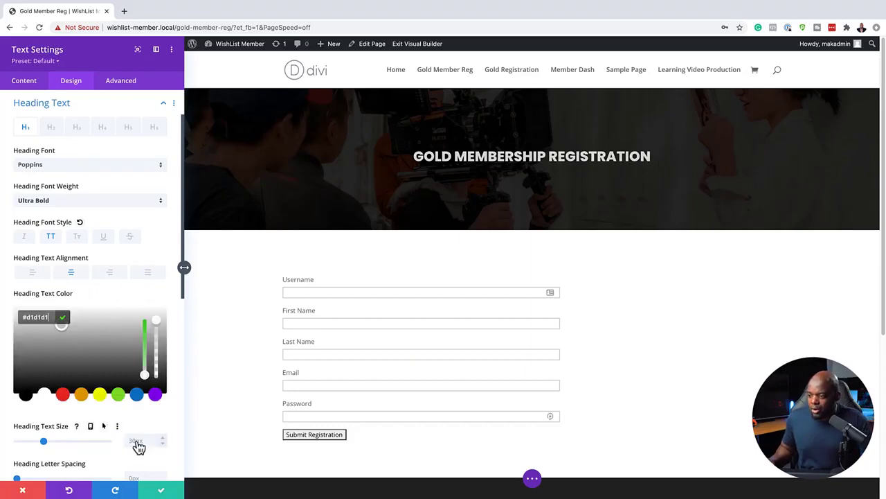
Step: Set the H1 title's text size to 5vw and its line height to 1.2em
{"action": "left_click", "coordinate": [137, 443]}
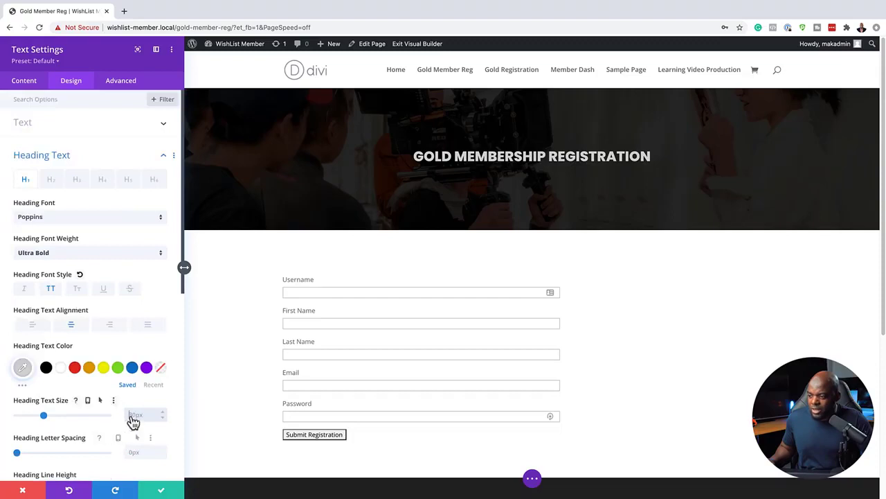
{"action": "left_click", "coordinate": [137, 414]}
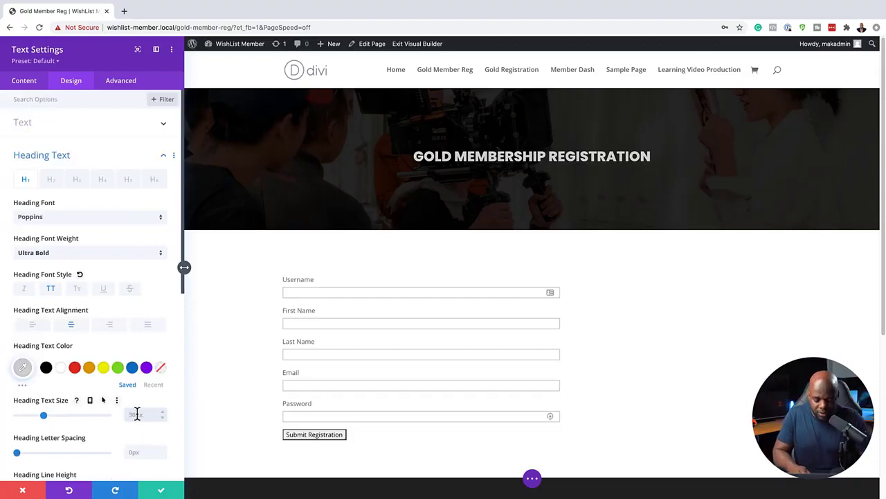
{"action": "type", "text": "5vw"}
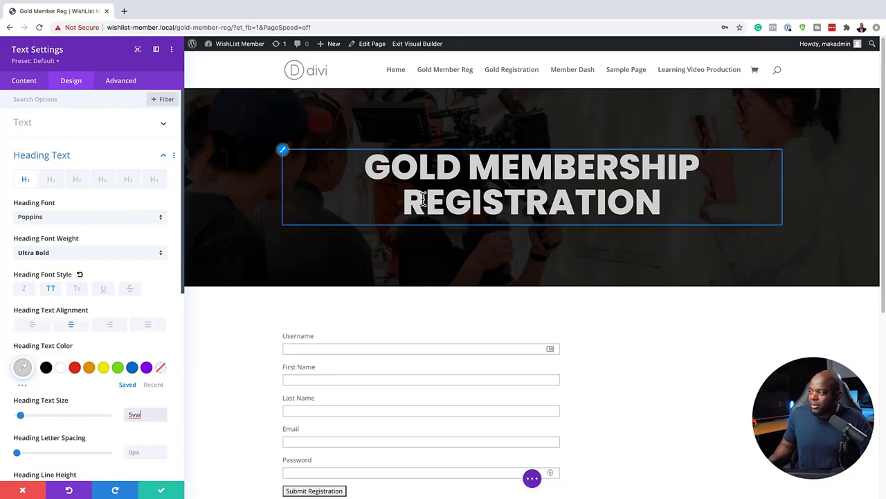
{"action": "scroll", "coordinate": [118, 409], "scroll_direction": "down", "scroll_amount": 3}
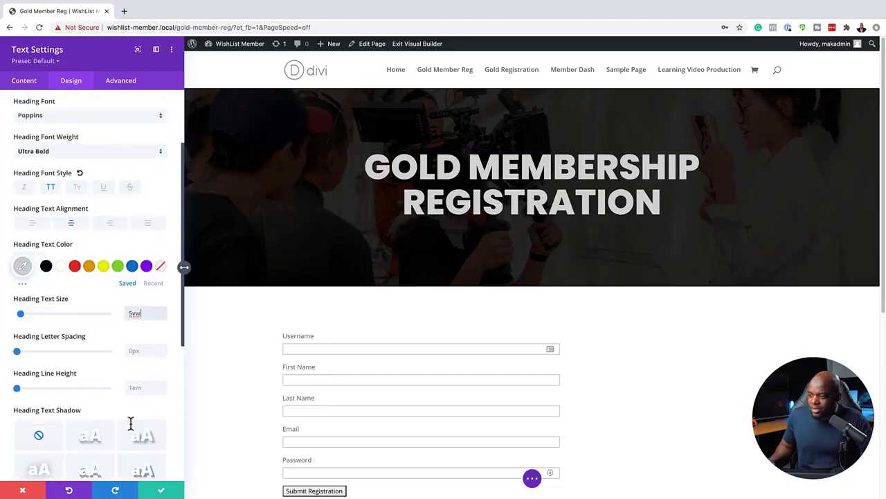
{"action": "left_click", "coordinate": [165, 383]}
{"action": "left_click", "coordinate": [165, 383]}
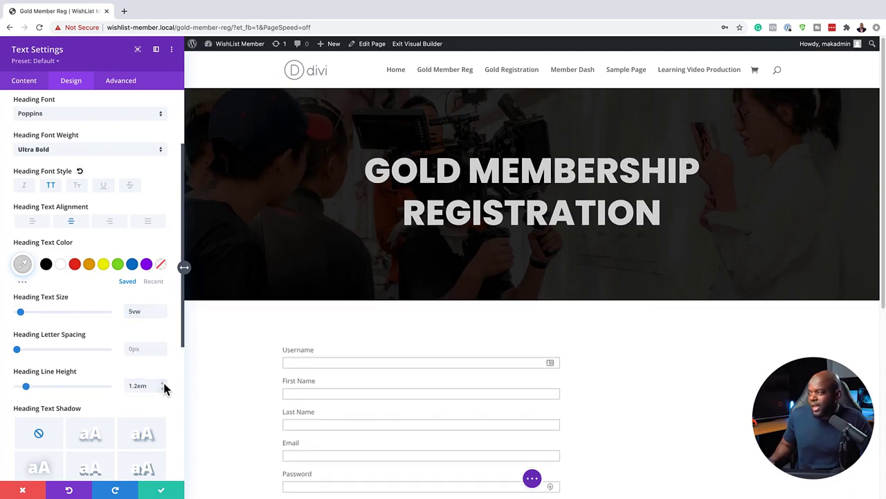
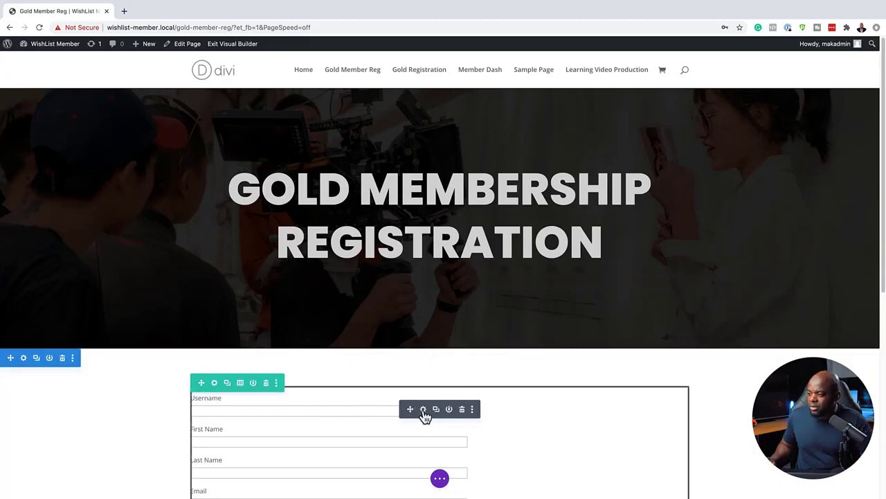
Step: Set the text font of the registration form's Text module to Poppins
{"action": "left_click", "coordinate": [424, 409]}
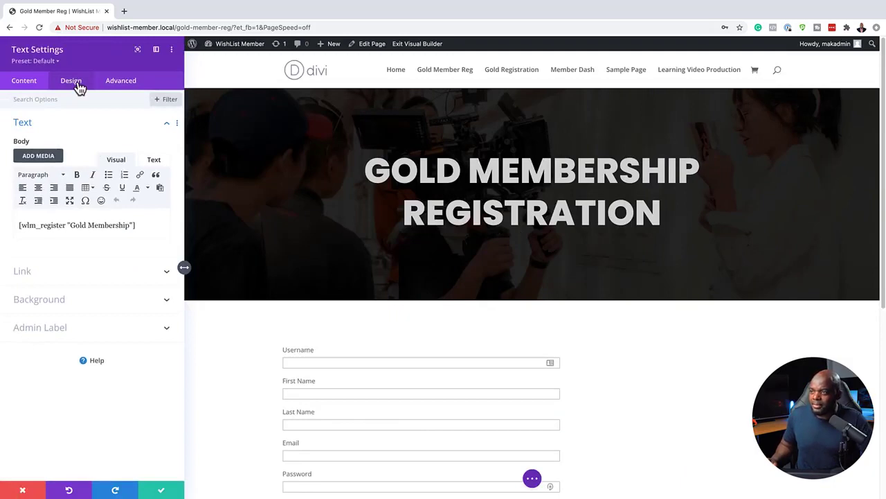
{"action": "left_click", "coordinate": [78, 86]}
{"action": "left_click", "coordinate": [47, 129]}
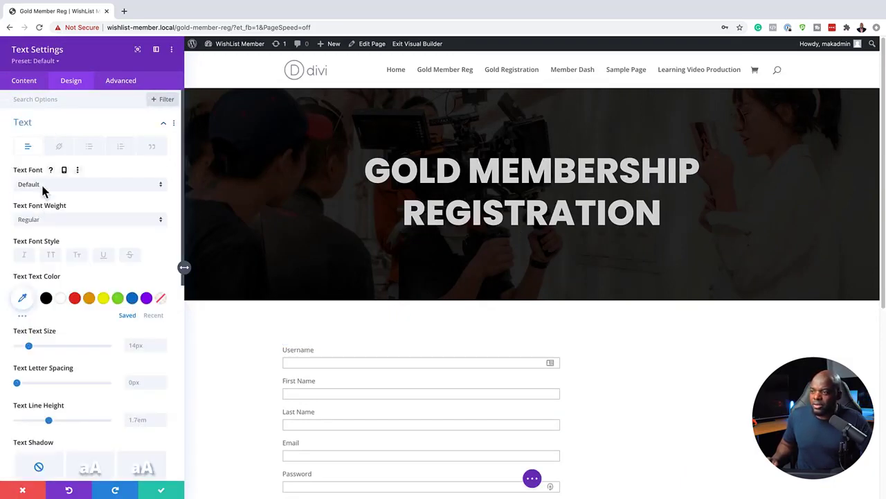
{"action": "left_click", "coordinate": [43, 185]}
{"action": "left_click", "coordinate": [55, 126]}
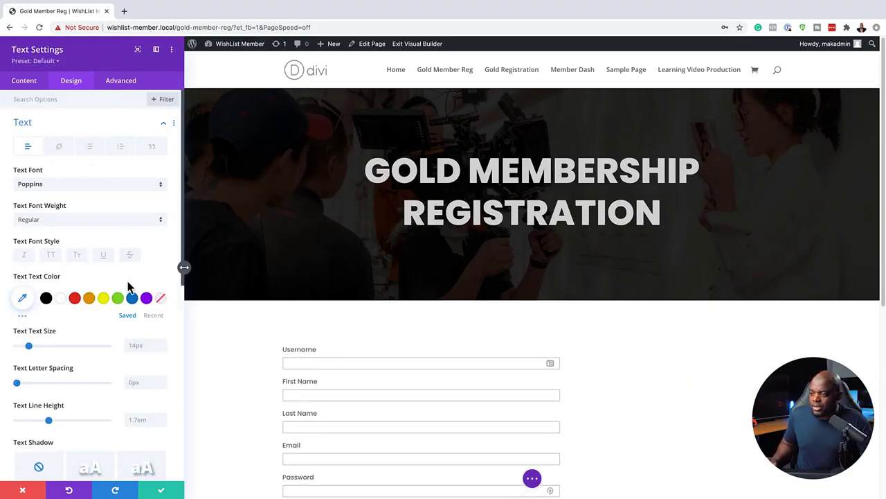
Step: Set the form text size to 16px and line height to 1.8em, and save the module settings
{"action": "left_click", "coordinate": [163, 343]}
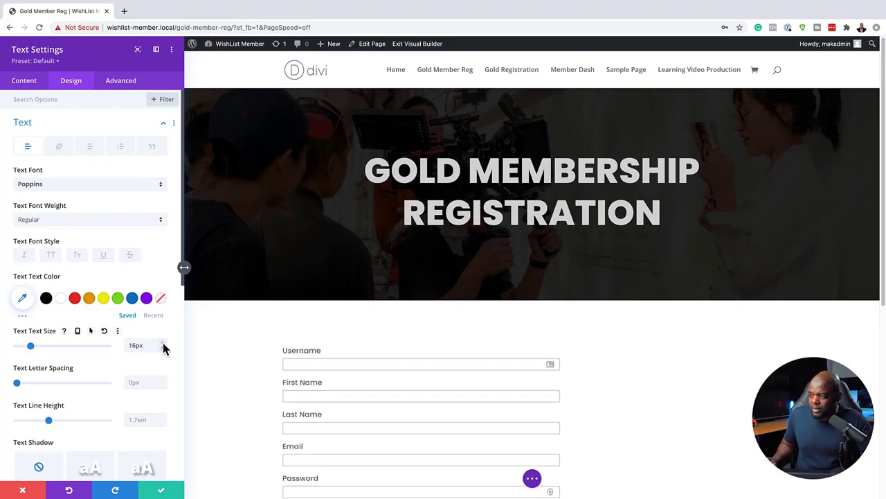
{"action": "left_click", "coordinate": [163, 343]}
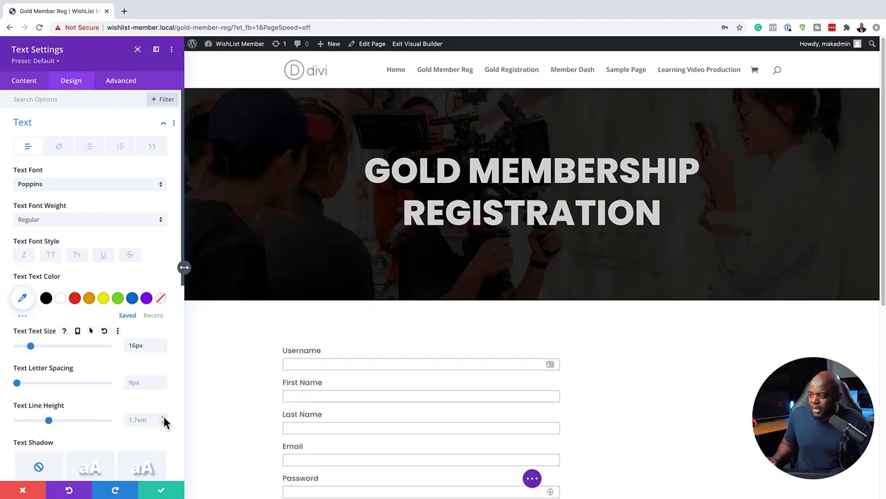
{"action": "left_click", "coordinate": [163, 416]}
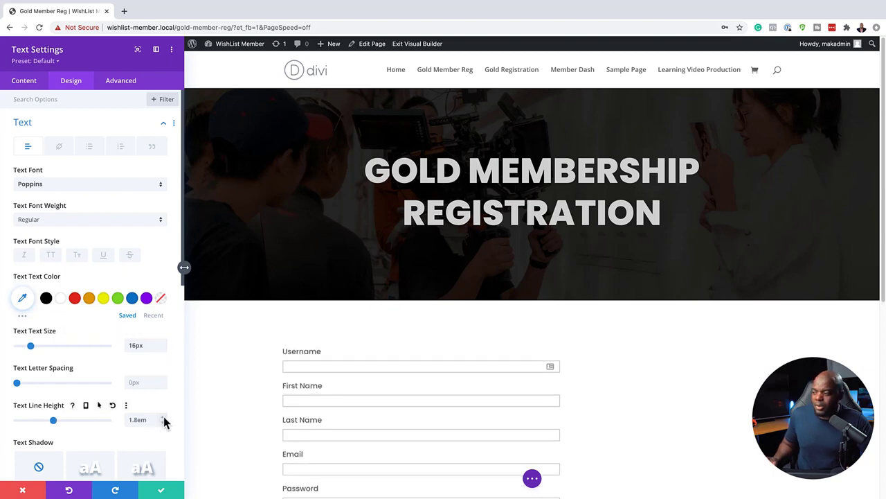
{"action": "left_click", "coordinate": [163, 494]}
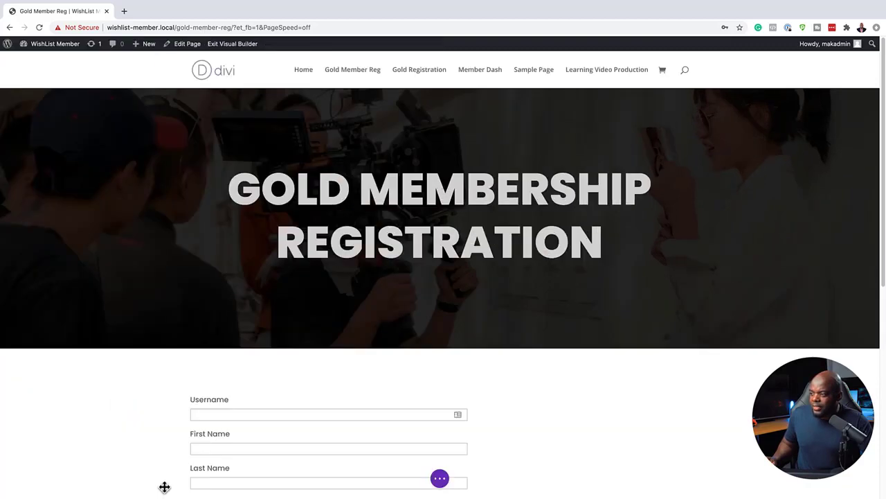
Step: Set the padding of the registration form's row to 2vw on all four sides, with opposite sides linked
{"action": "mouse_move", "coordinate": [193, 385]}
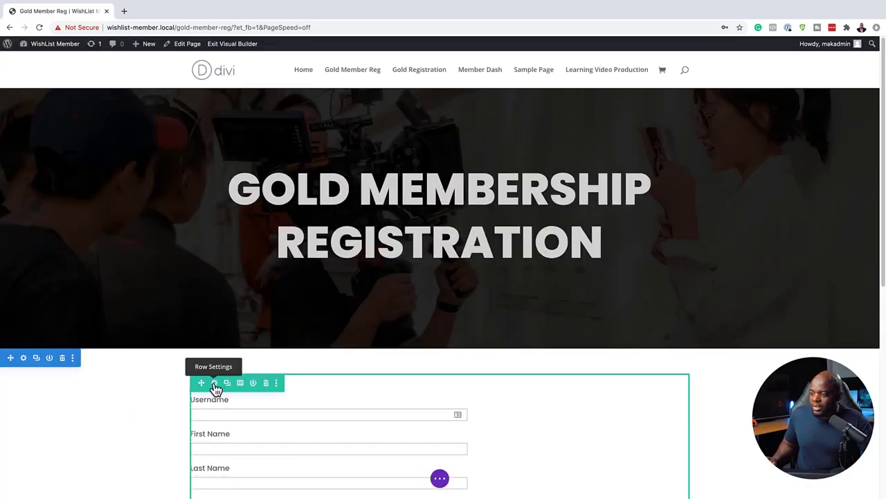
{"action": "left_click", "coordinate": [214, 383]}
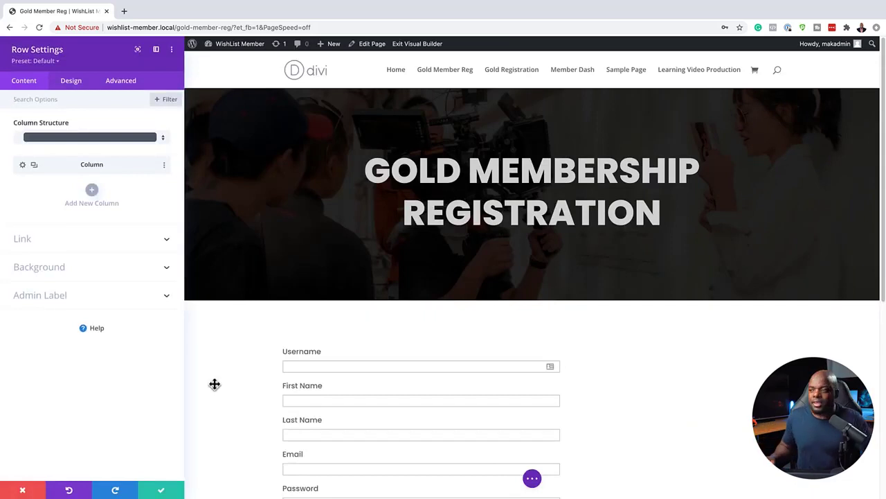
{"action": "left_click", "coordinate": [72, 82]}
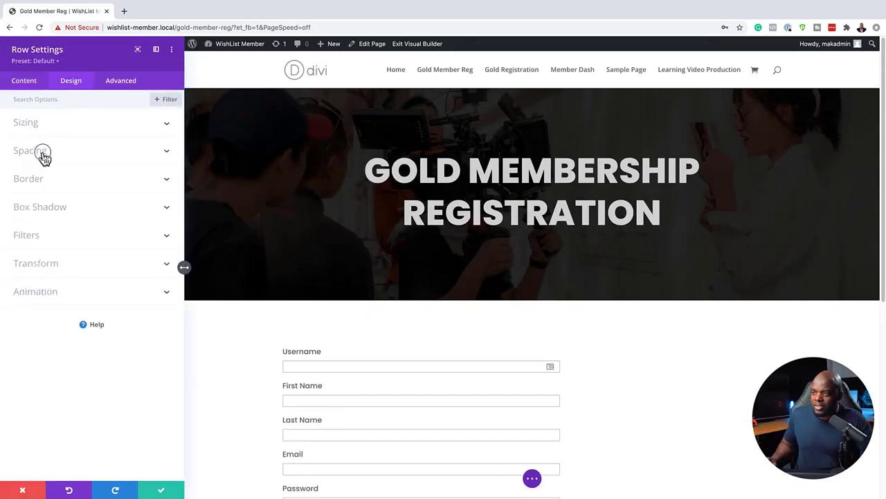
{"action": "left_click", "coordinate": [43, 159]}
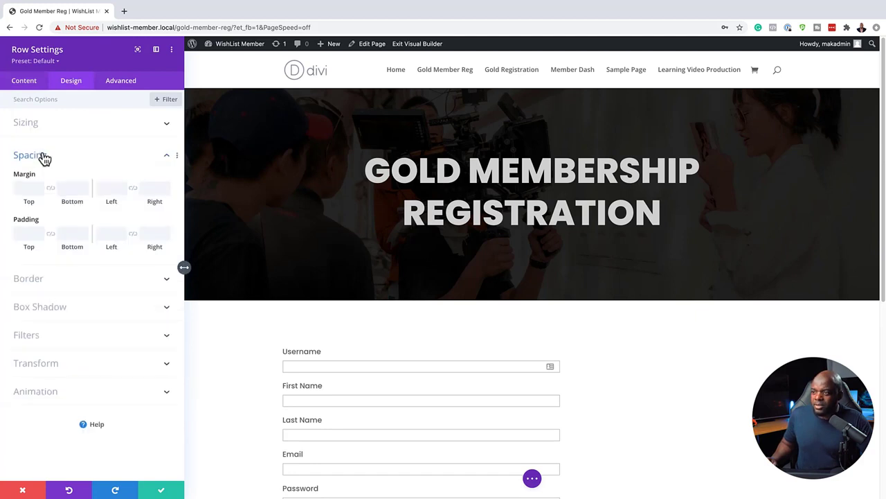
{"action": "left_click", "coordinate": [28, 235]}
{"action": "type", "text": "2vw"}
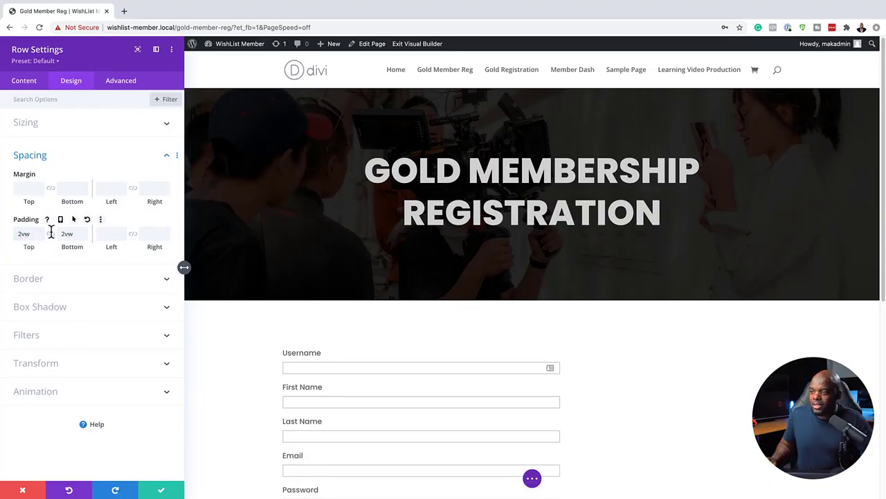
{"action": "left_click", "coordinate": [133, 234]}
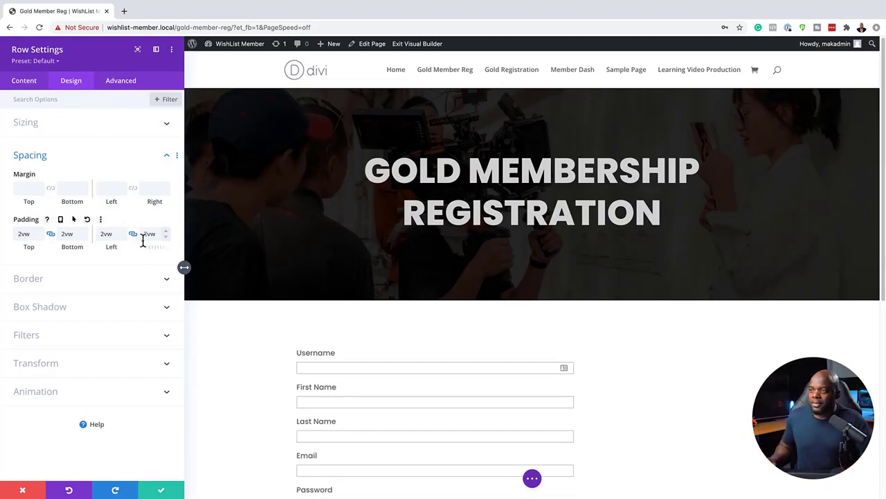
Step: Give the registration form's row a yellow background colour and desaturate it to pale yellow #efefcb
{"action": "left_click", "coordinate": [28, 81]}
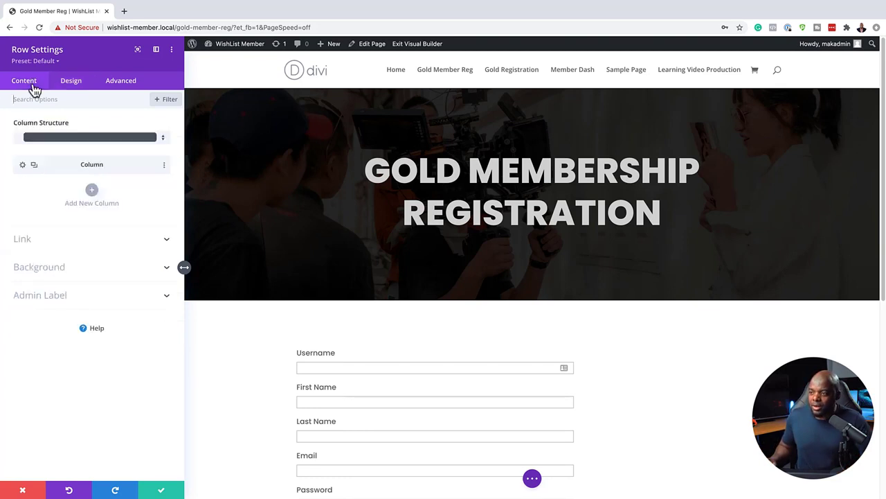
{"action": "left_click", "coordinate": [58, 270]}
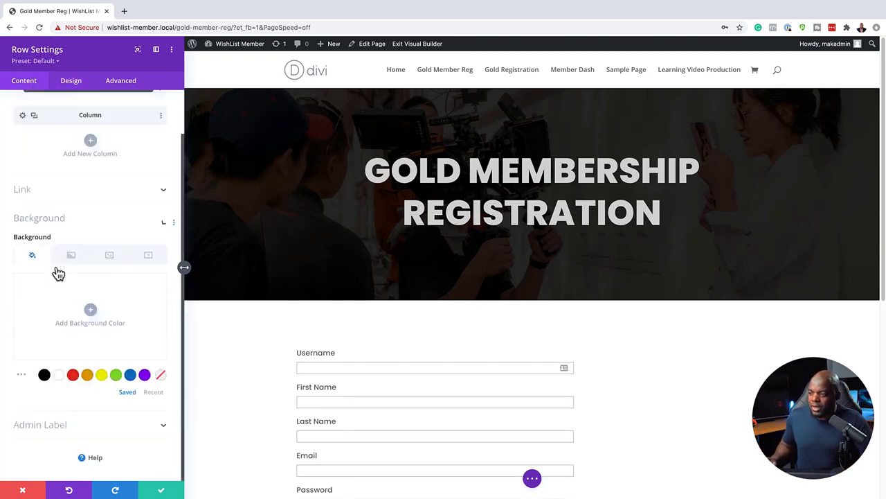
{"action": "left_click", "coordinate": [102, 376]}
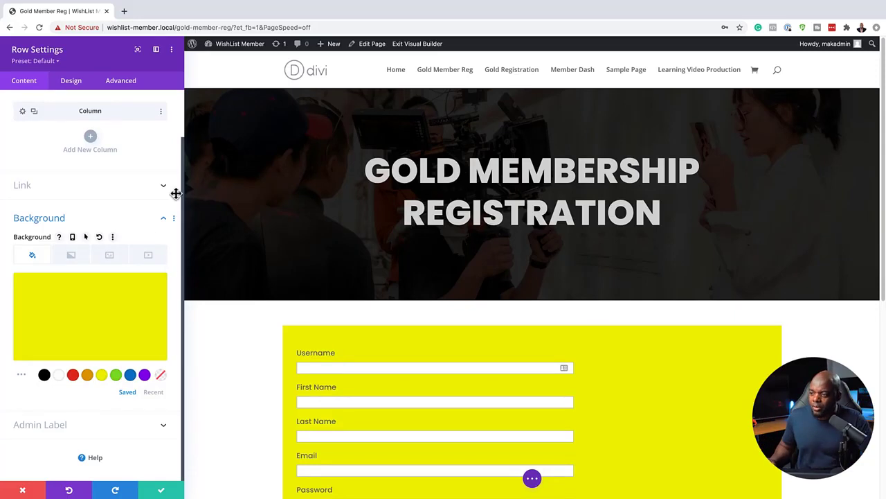
{"action": "left_click", "coordinate": [87, 318]}
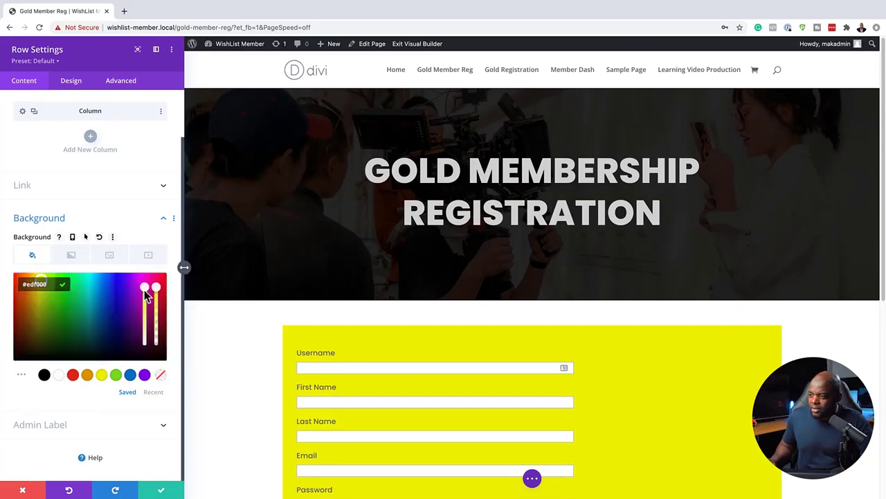
{"action": "left_click_drag", "start_coordinate": [144, 291], "coordinate": [144, 339]}
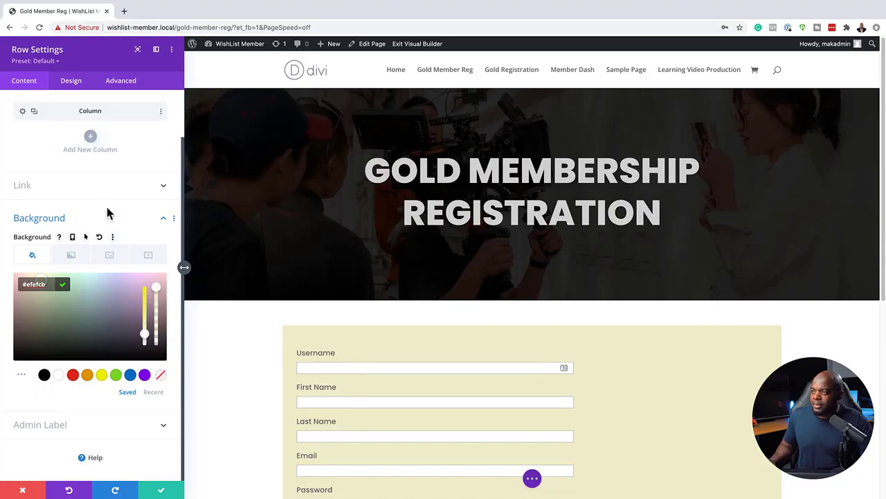
Step: Set the form row's padding to 4vw top and bottom, 16vw left and 4vw right
{"action": "left_click", "coordinate": [70, 82]}
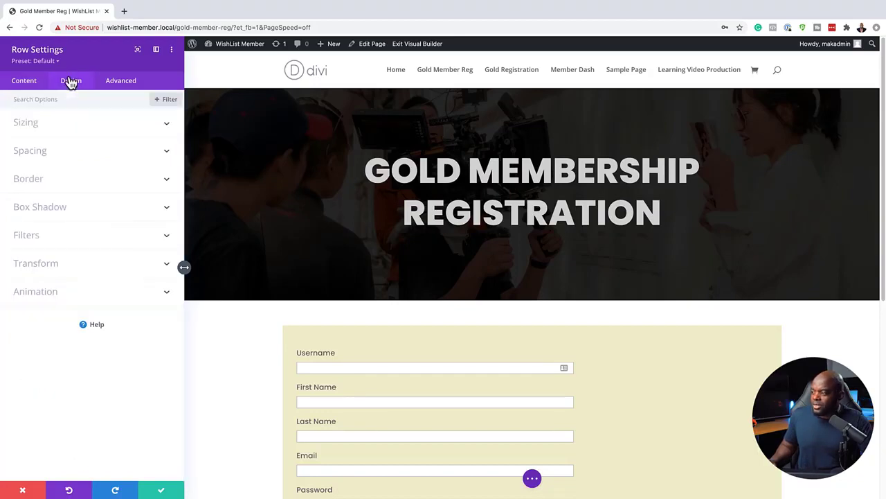
{"action": "left_click", "coordinate": [31, 152]}
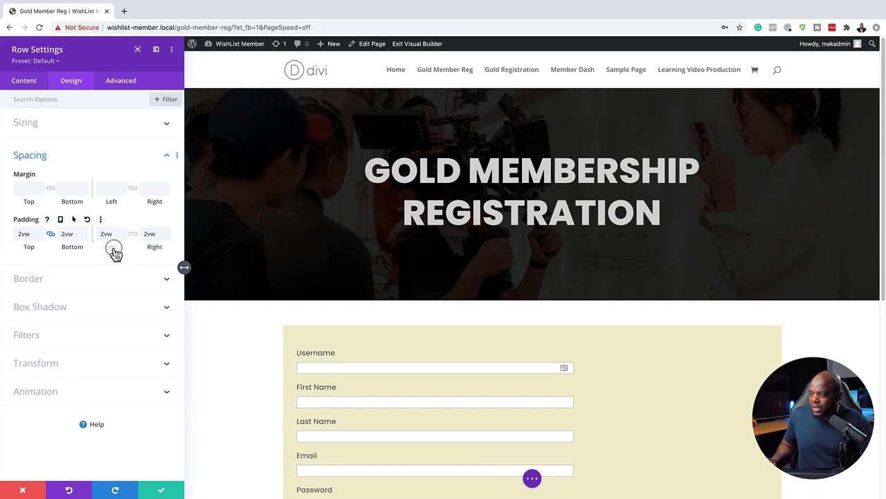
{"action": "left_click_drag", "start_coordinate": [106, 245], "coordinate": [117, 248]}
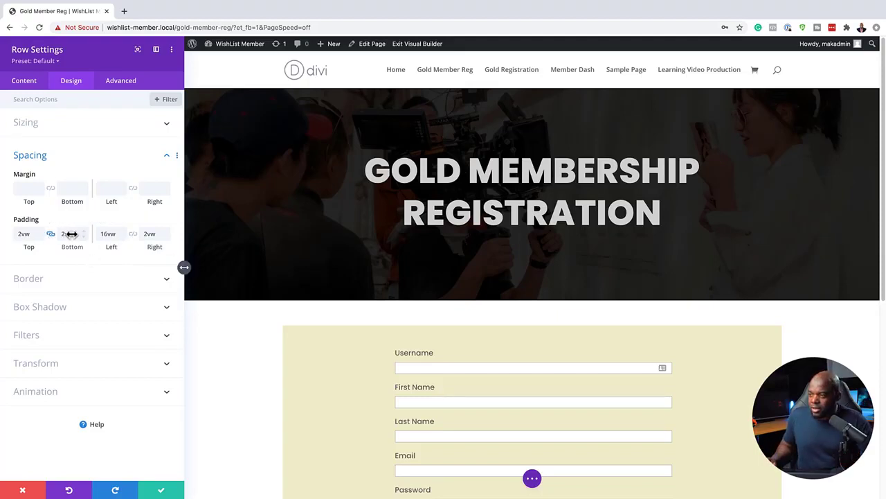
{"action": "left_click_drag", "start_coordinate": [84, 233], "coordinate": [84, 236]}
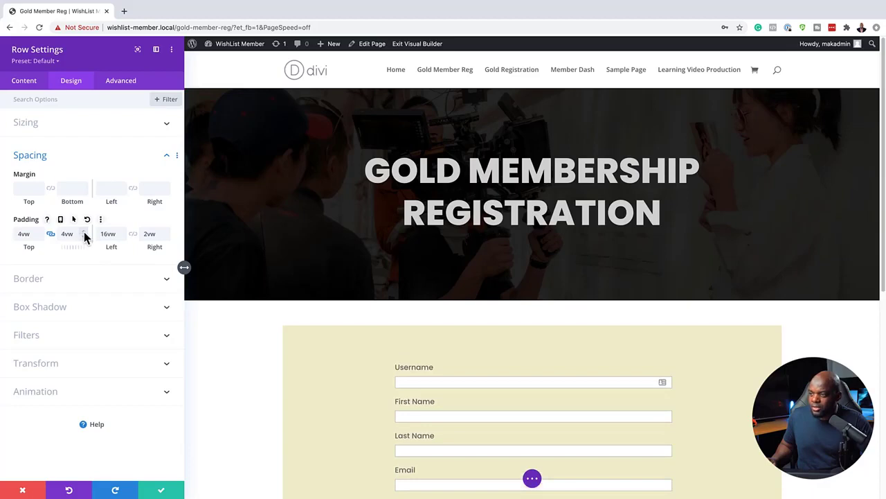
{"action": "left_click_drag", "start_coordinate": [165, 234], "coordinate": [166, 235]}
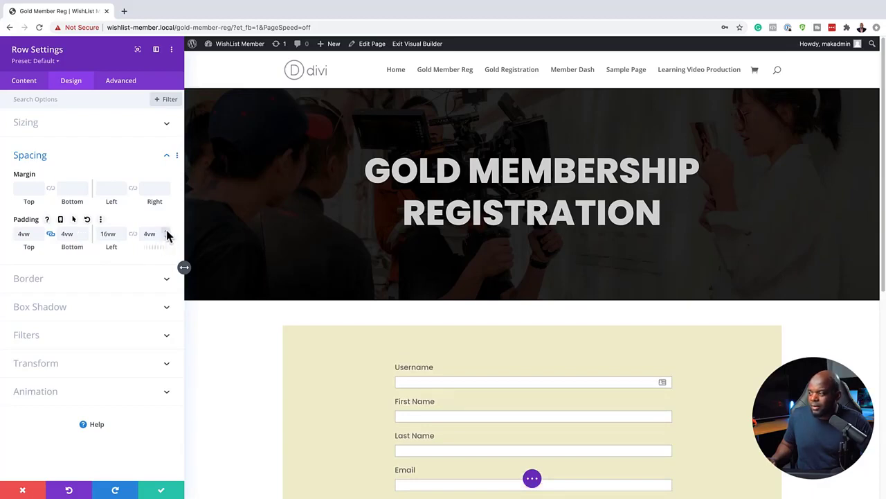
{"action": "scroll", "coordinate": [435, 322], "scroll_direction": "down", "scroll_amount": 5}
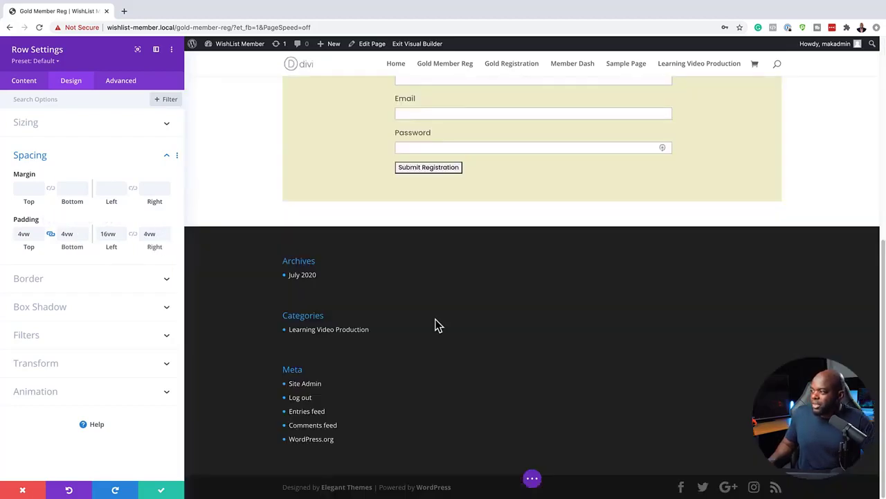
{"action": "scroll", "coordinate": [436, 324], "scroll_direction": "up", "scroll_amount": 3}
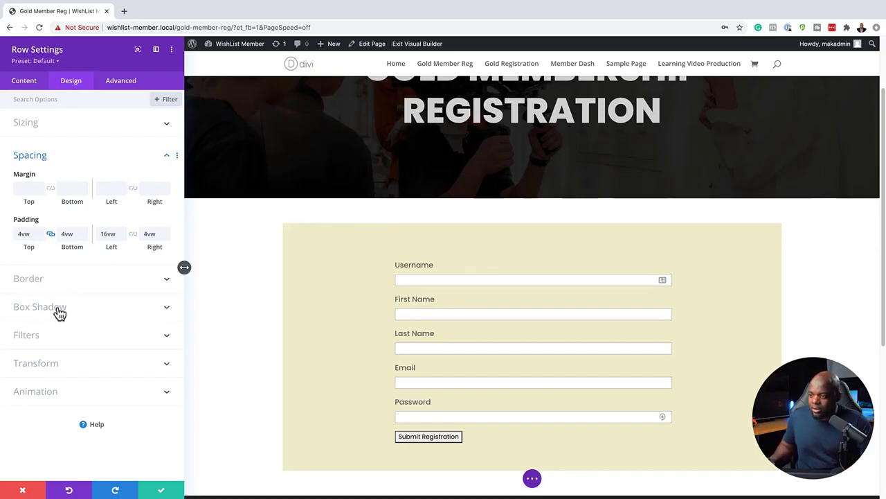
Step: Round all four corners of the form row's border to 6px
{"action": "left_click", "coordinate": [32, 278]}
{"action": "left_click", "coordinate": [36, 185]}
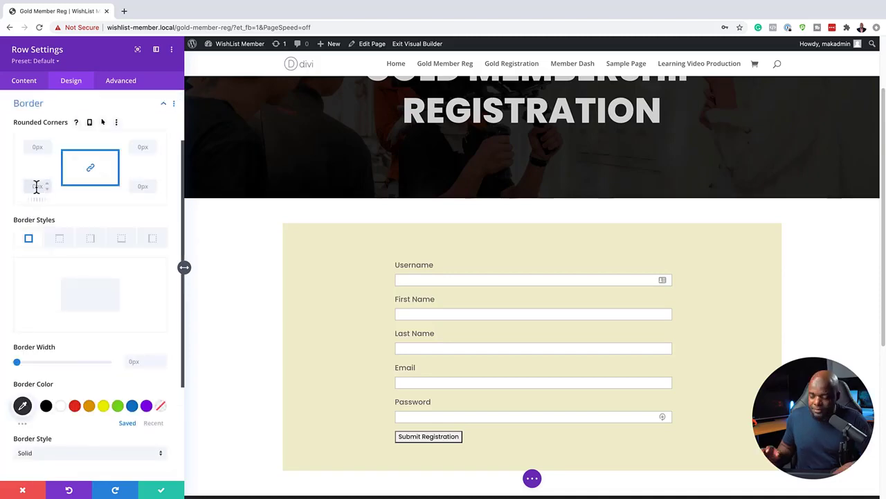
{"action": "type", "text": "6"}
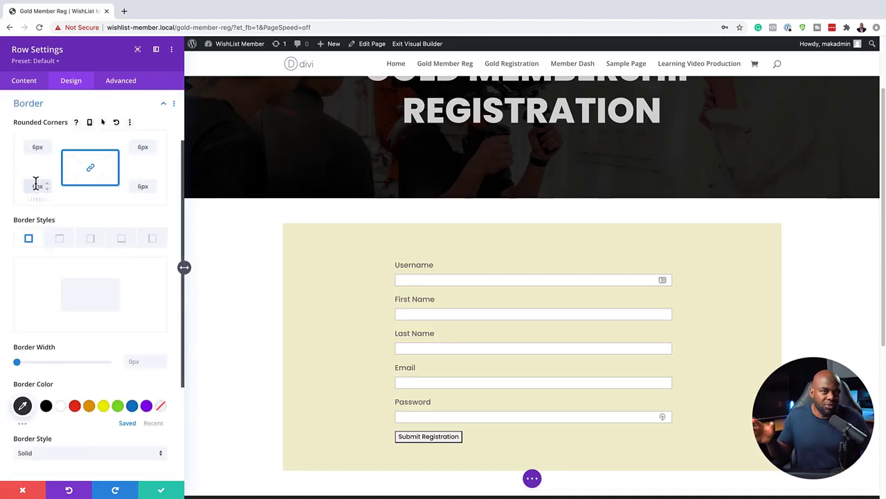
Step: Apply the even all-around box shadow preset to the form row with 80px blur strength and -16px spread strength
{"action": "scroll", "coordinate": [58, 362], "scroll_direction": "down", "scroll_amount": 4}
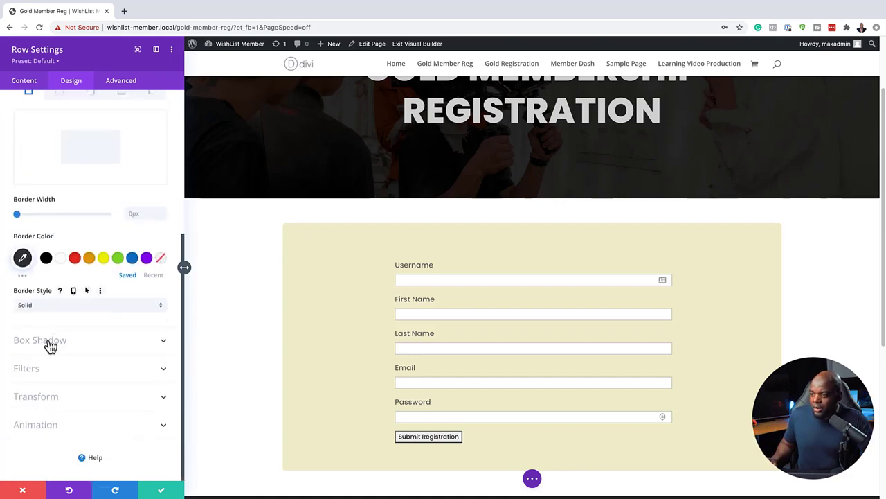
{"action": "left_click", "coordinate": [50, 341]}
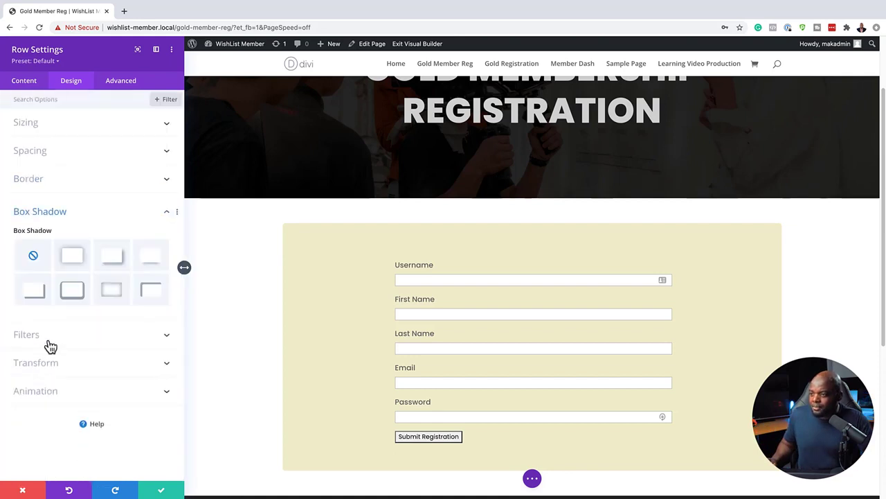
{"action": "left_click", "coordinate": [76, 258]}
{"action": "scroll", "coordinate": [137, 390], "scroll_direction": "down", "scroll_amount": 1}
{"action": "left_click", "coordinate": [137, 390]}
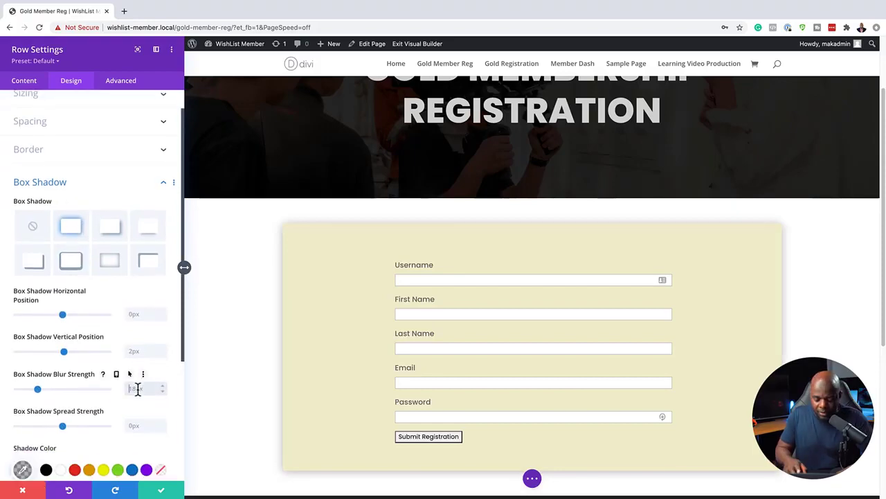
{"action": "type", "text": "80"}
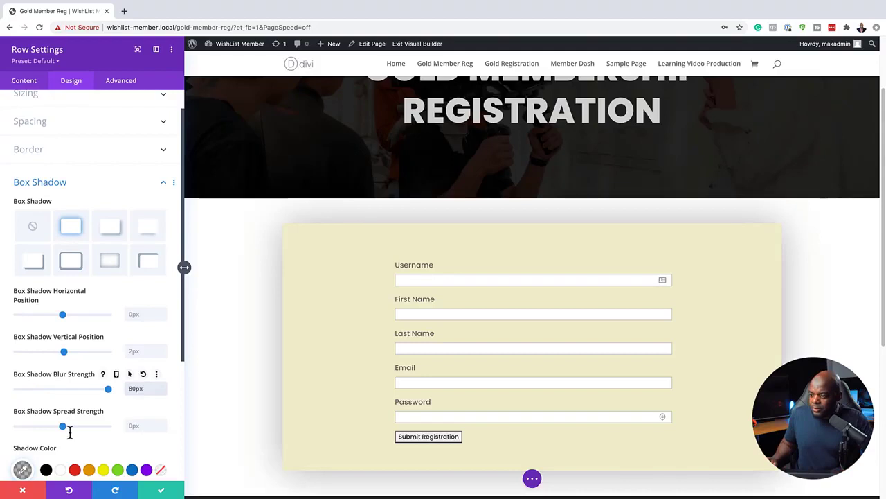
{"action": "mouse_move", "coordinate": [64, 427]}
{"action": "left_mouse_down"}
{"action": "mouse_move", "coordinate": [47, 428]}
{"action": "mouse_move", "coordinate": [55, 427]}
{"action": "left_mouse_up"}
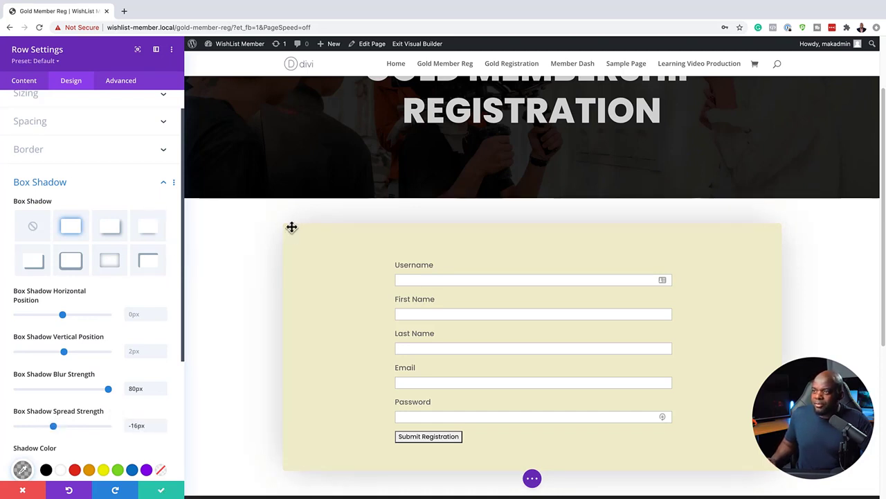
Step: Set the form row's top margin to -120px so it overlaps the header image, and save the row settings
{"action": "scroll", "coordinate": [120, 158], "scroll_direction": "up", "scroll_amount": 1}
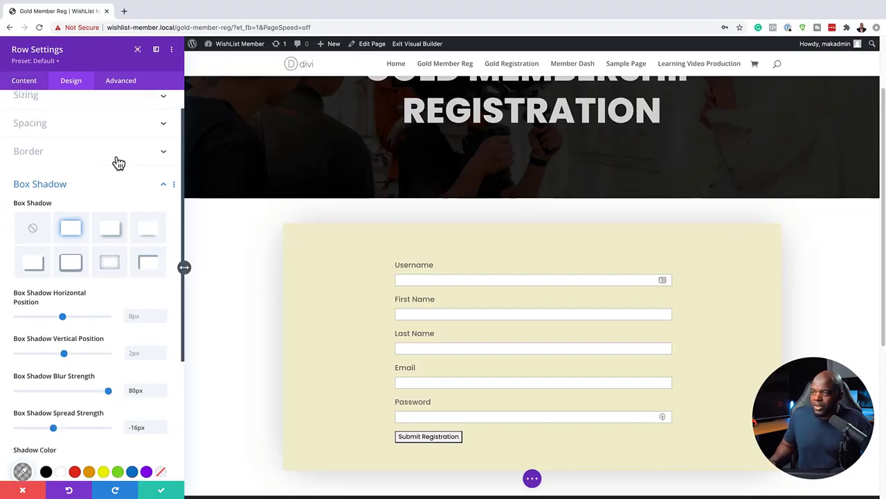
{"action": "scroll", "coordinate": [120, 158], "scroll_direction": "up", "scroll_amount": 2}
{"action": "left_click", "coordinate": [42, 152]}
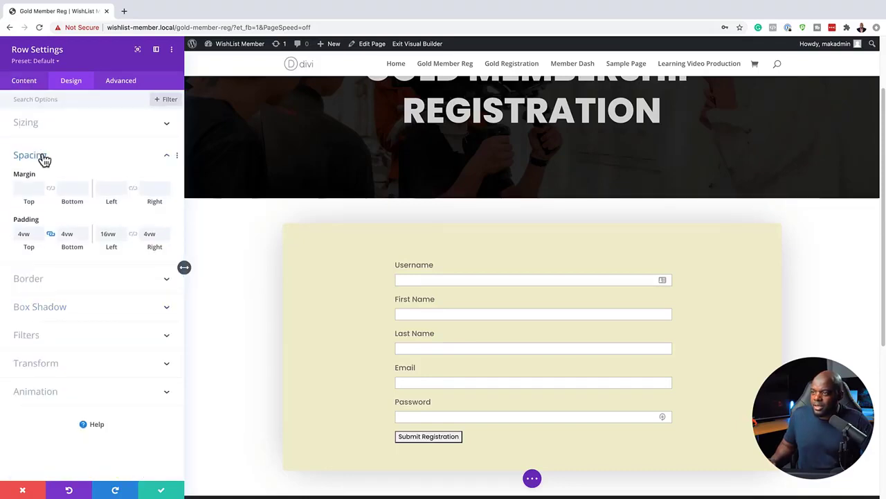
{"action": "left_click_drag", "start_coordinate": [30, 206], "coordinate": [11, 194]}
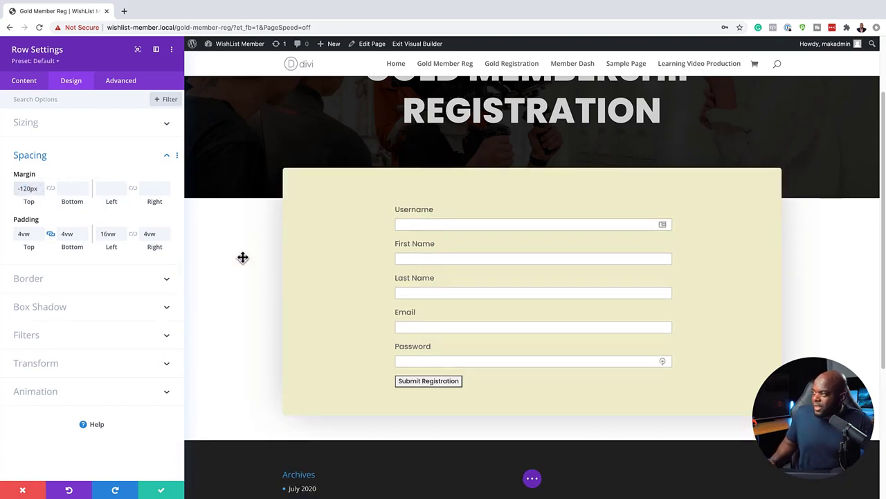
{"action": "scroll", "coordinate": [283, 241], "scroll_direction": "up", "scroll_amount": 3}
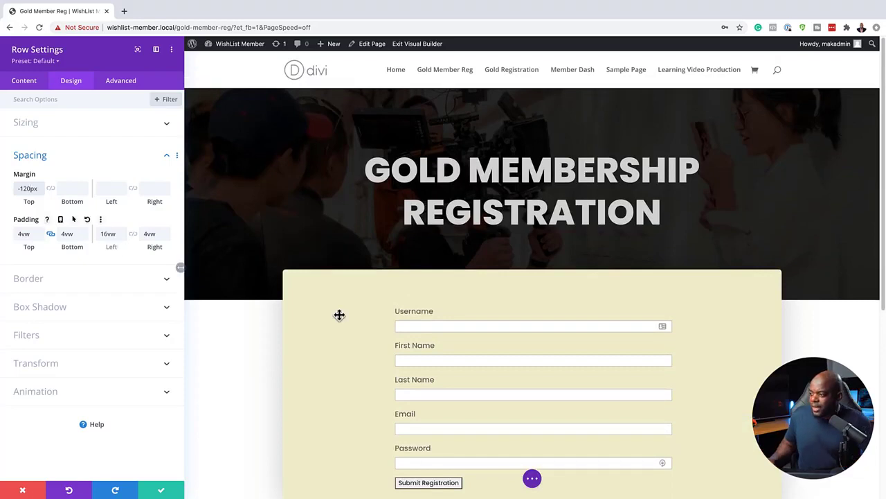
{"action": "scroll", "coordinate": [247, 307], "scroll_direction": "down", "scroll_amount": 3}
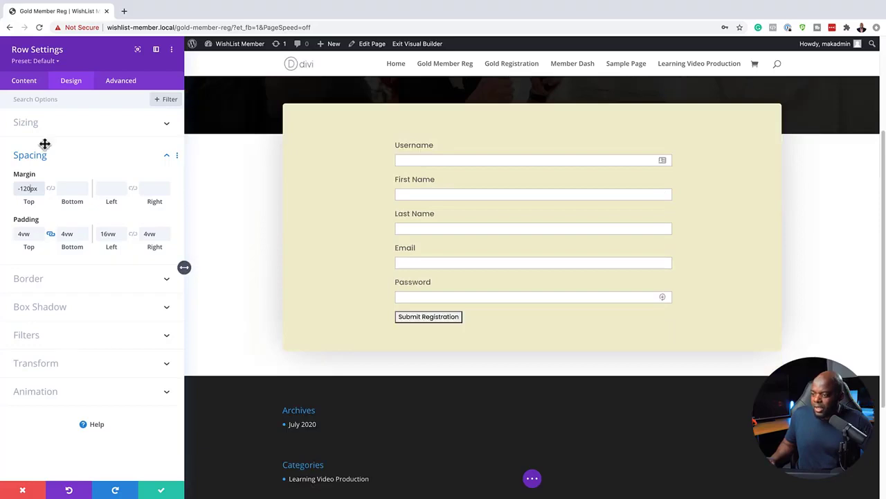
{"action": "left_click", "coordinate": [162, 491]}
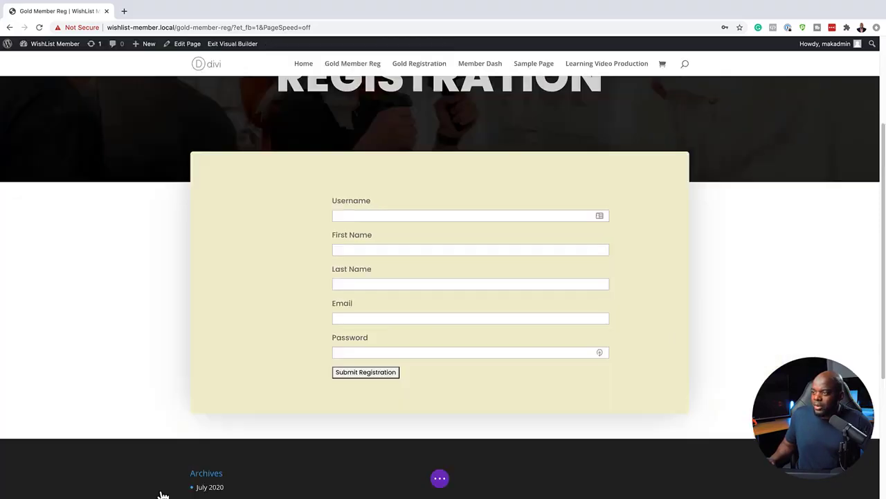
Step: Set the bottom margin of the section containing the registration form to 8vw
{"action": "left_click", "coordinate": [22, 192]}
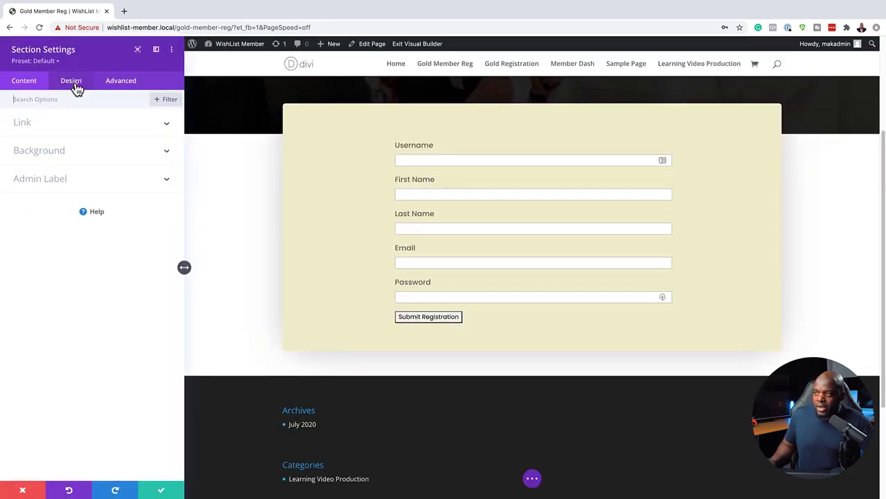
{"action": "left_click", "coordinate": [72, 84]}
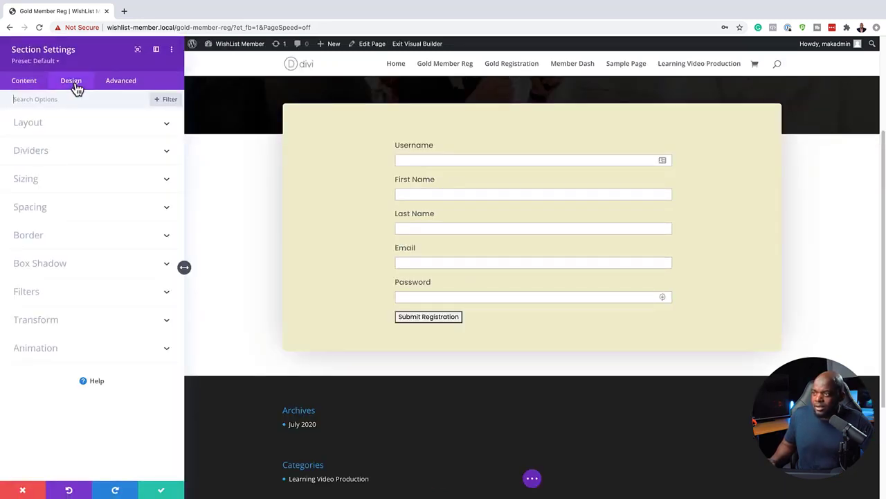
{"action": "left_click", "coordinate": [30, 207]}
{"action": "mouse_move", "coordinate": [67, 240]}
{"action": "left_mouse_down"}
{"action": "mouse_move", "coordinate": [107, 239]}
{"action": "mouse_move", "coordinate": [71, 230]}
{"action": "left_mouse_up"}
{"action": "type", "text": "7vw"}
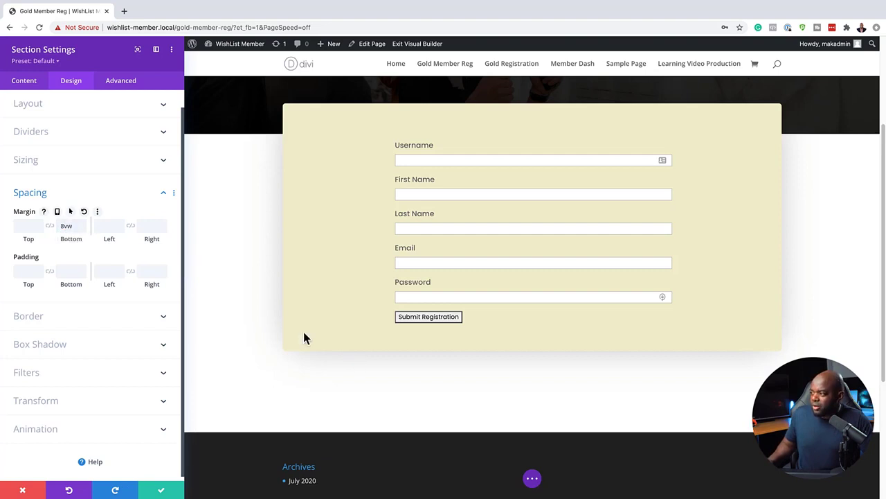
Step: Save the section settings and exit the visual builder to review the finished registration page
{"action": "scroll", "coordinate": [303, 332], "scroll_direction": "up", "scroll_amount": 3}
{"action": "scroll", "coordinate": [303, 338], "scroll_direction": "up", "scroll_amount": 1}
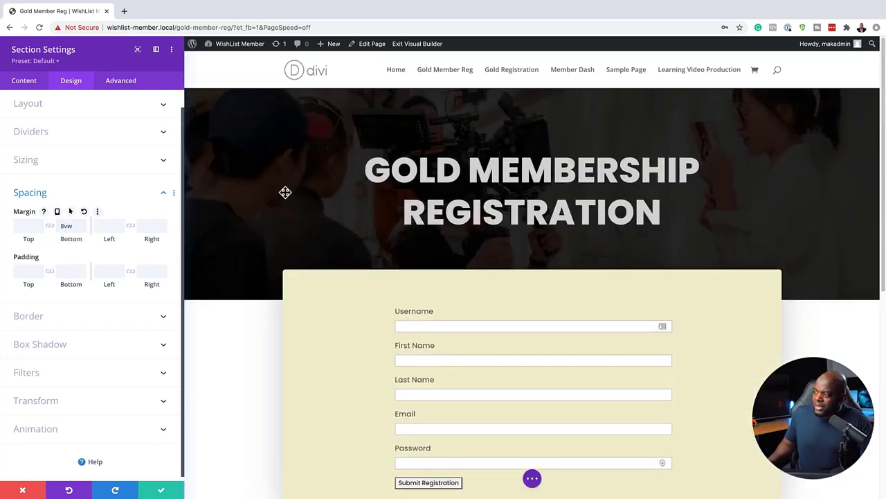
{"action": "scroll", "coordinate": [274, 353], "scroll_direction": "down", "scroll_amount": 3}
{"action": "scroll", "coordinate": [269, 364], "scroll_direction": "down", "scroll_amount": 1}
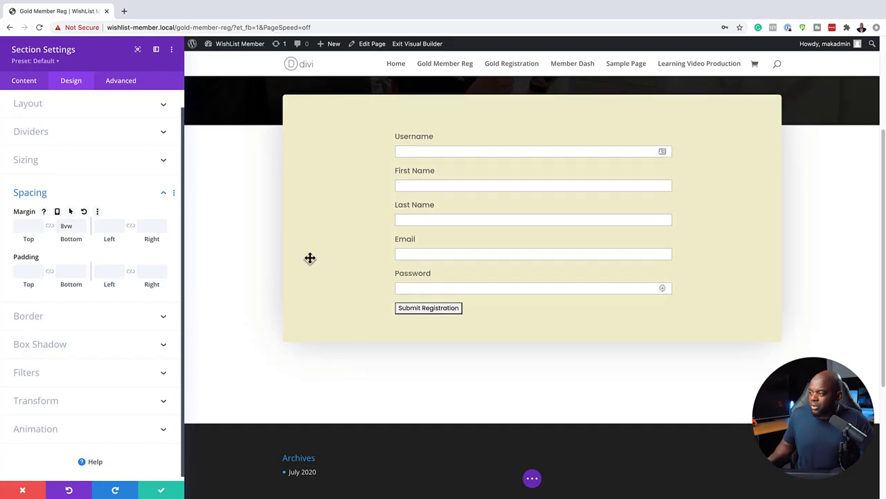
{"action": "scroll", "coordinate": [374, 276], "scroll_direction": "up", "scroll_amount": 5}
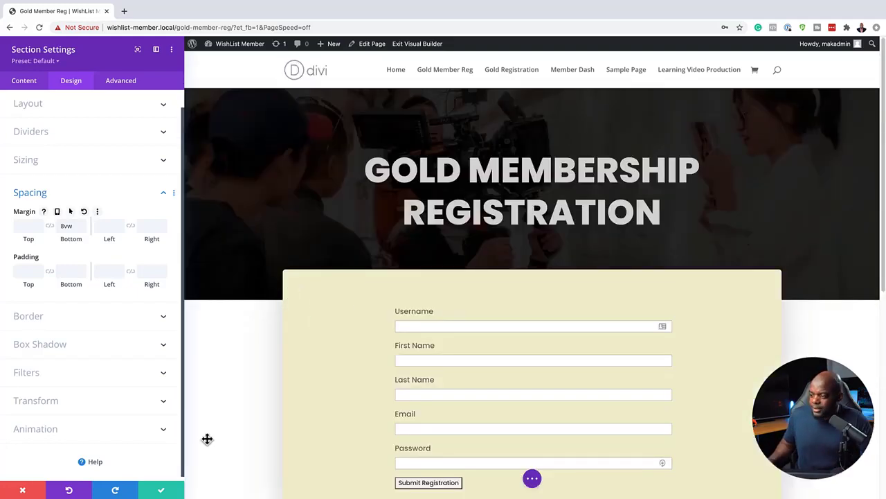
{"action": "left_click", "coordinate": [162, 492]}
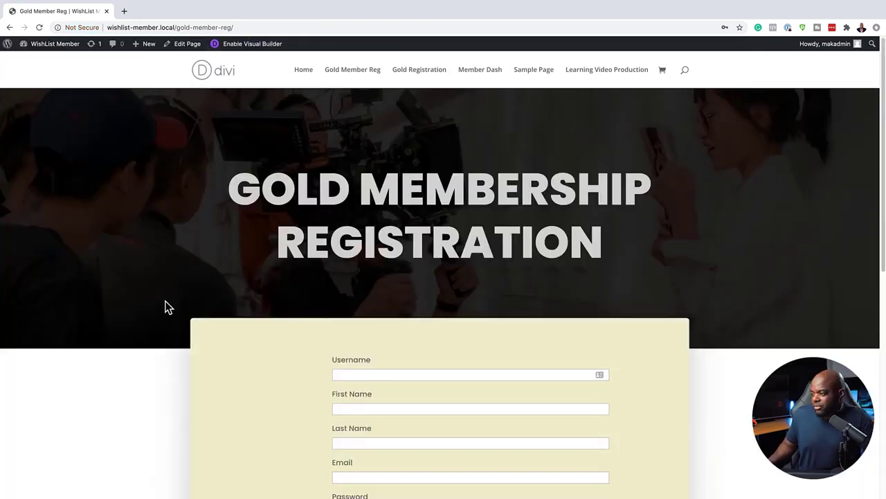
{"action": "scroll", "coordinate": [142, 280], "scroll_direction": "down", "scroll_amount": 3}
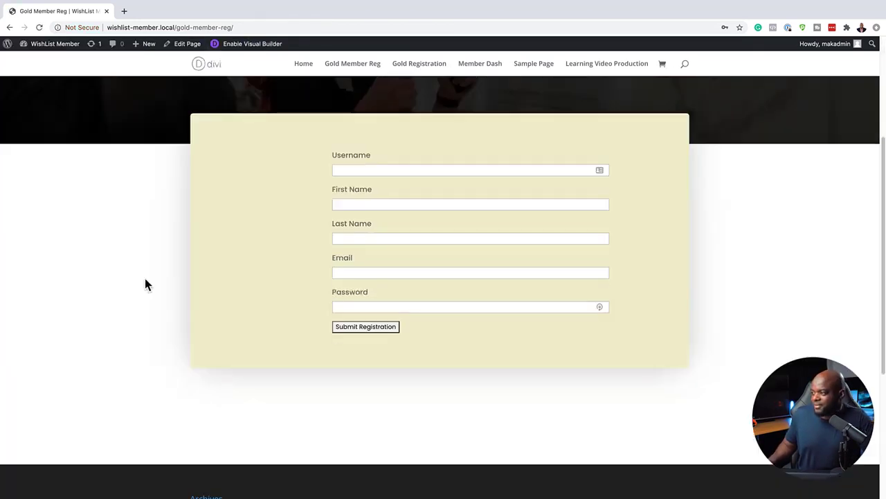
{"action": "scroll", "coordinate": [144, 277], "scroll_direction": "up", "scroll_amount": 3}
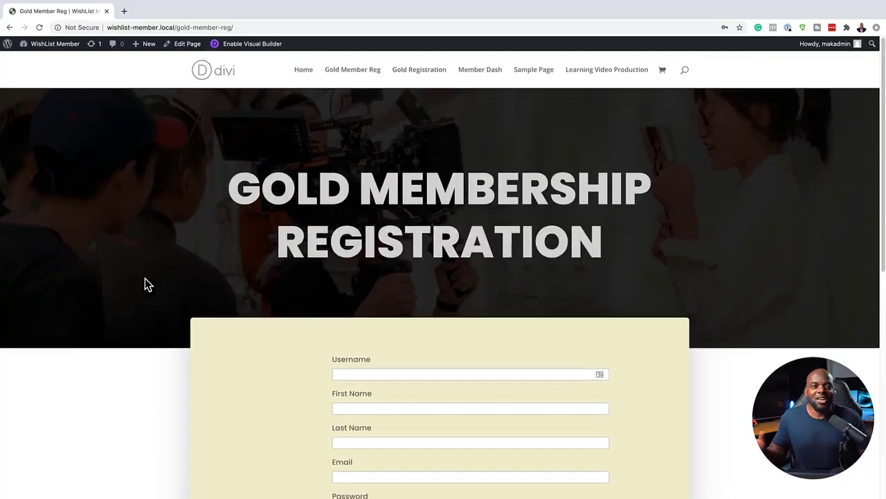